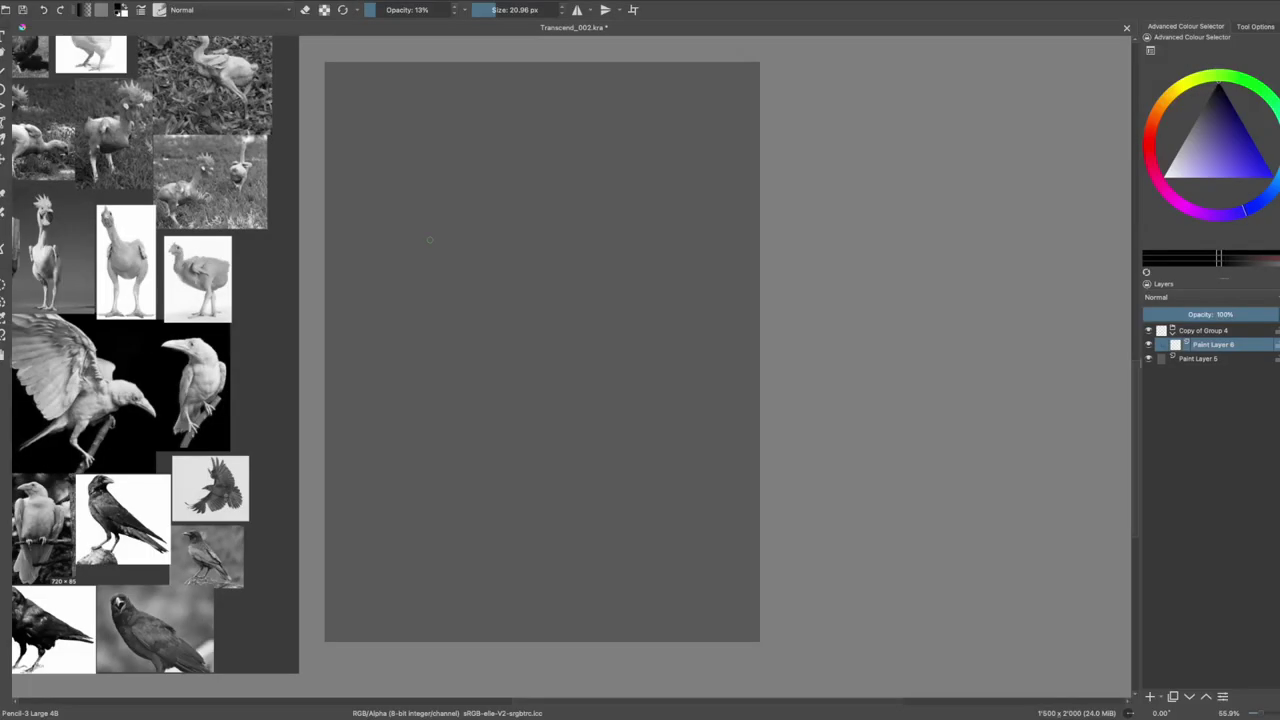
# - Rough in a sweeping shoulder curve and the head outline with a neck line
pyautogui.moveTo(341, 302)
pyautogui.mouseDown()
pyautogui.moveTo(435, 258)
pyautogui.moveTo(625, 280)
pyautogui.mouseUp()
pyautogui.moveTo(550, 180); pyautogui.dragTo(620, 270)
# - Shade the head and sketch the neck, shoulders, chest and wing-like shapes beside it
pyautogui.moveTo(520, 160); pyautogui.dragTo(585, 200)
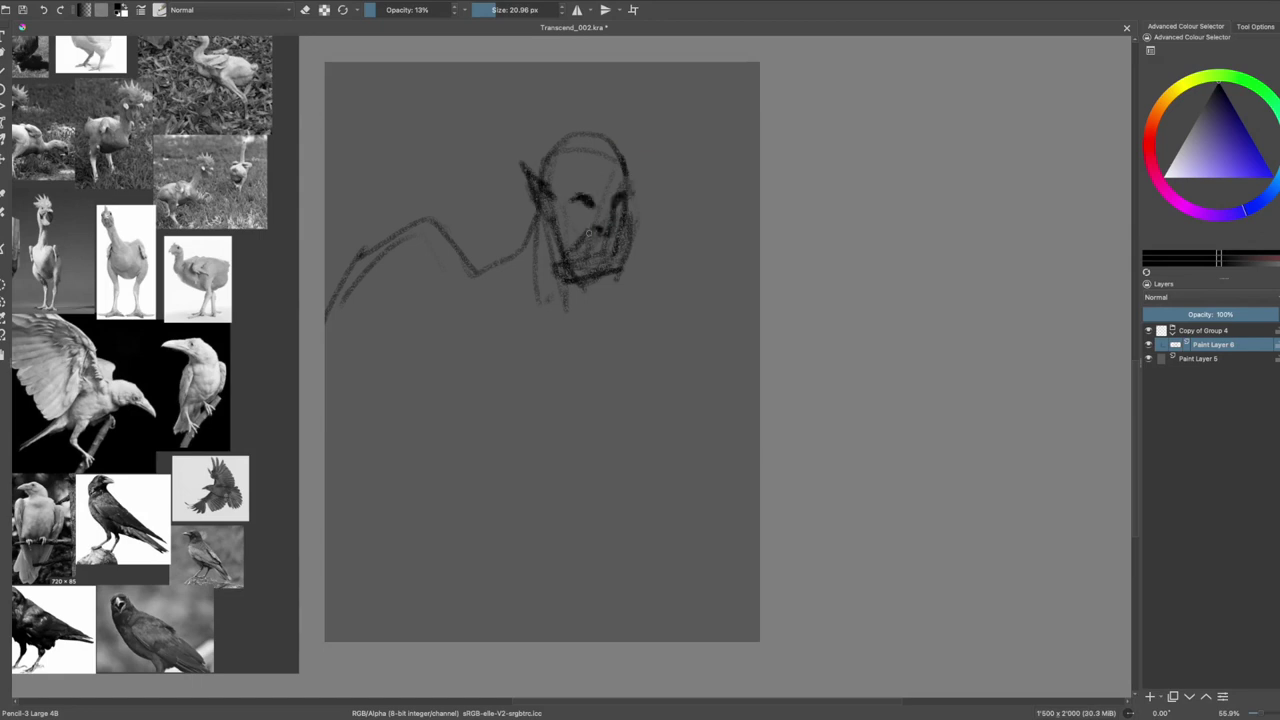
pyautogui.moveTo(568, 268)
pyautogui.mouseDown()
pyautogui.moveTo(440, 290)
pyautogui.moveTo(540, 388)
pyautogui.mouseUp()
pyautogui.moveTo(540, 330); pyautogui.dragTo(470, 400)
pyautogui.moveTo(396, 318)
pyautogui.mouseDown()
pyautogui.moveTo(478, 268)
pyautogui.moveTo(546, 398)
pyautogui.mouseUp()
pyautogui.moveTo(562, 218); pyautogui.dragTo(528, 318)
# - Refine the jaw, mouth, chin and skull outline, alternating eraser and darker pencil strokes
pyautogui.press('e')
pyautogui.moveTo(628, 205)
pyautogui.mouseDown()
pyautogui.moveTo(614, 280)
pyautogui.moveTo(565, 252)
pyautogui.moveTo(596, 238)
pyautogui.moveTo(615, 275)
pyautogui.mouseUp()
pyautogui.press('e')
pyautogui.moveTo(560, 210); pyautogui.dragTo(575, 265)
pyautogui.press('e')
pyautogui.press('e')
pyautogui.moveTo(630, 180); pyautogui.dragTo(618, 233)
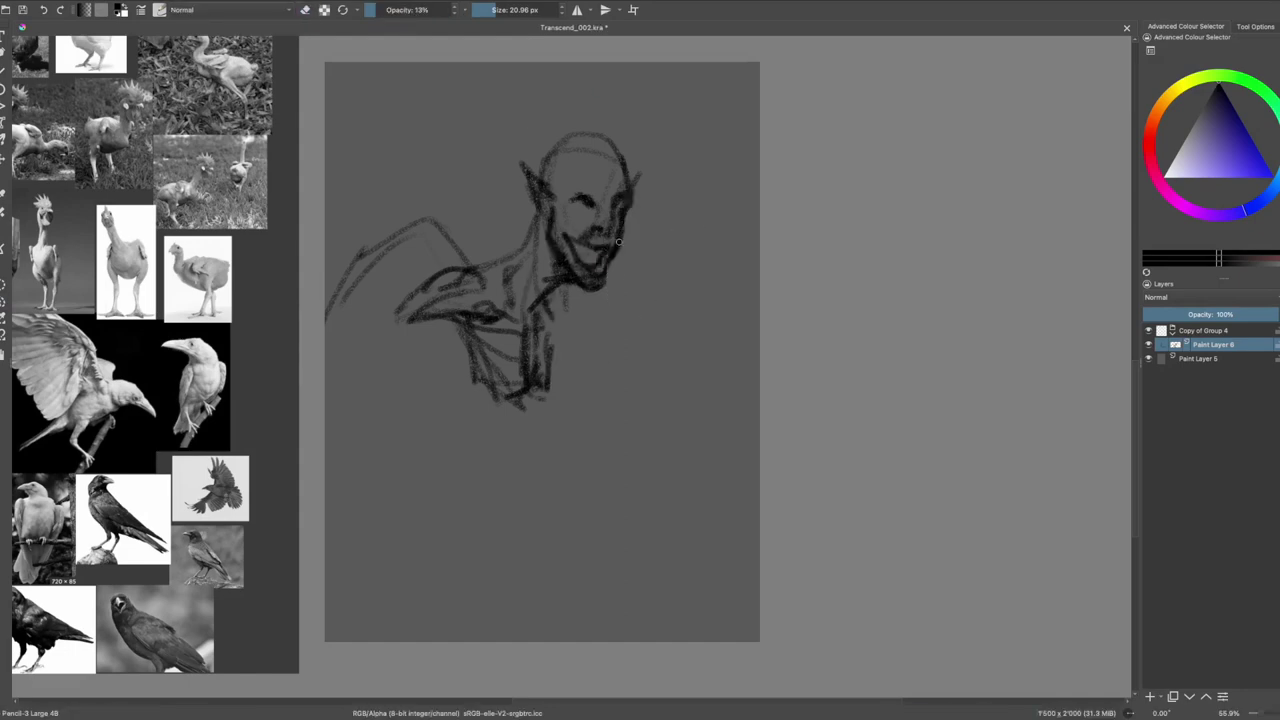
pyautogui.moveTo(474, 268); pyautogui.dragTo(522, 250)
pyautogui.moveTo(518, 165); pyautogui.dragTo(630, 170)
pyautogui.press('e')
pyautogui.moveTo(560, 240)
pyautogui.mouseDown()
pyautogui.moveTo(595, 285)
pyautogui.moveTo(565, 242)
pyautogui.moveTo(556, 266)
pyautogui.mouseUp()
pyautogui.press('e')
pyautogui.moveTo(574, 198); pyautogui.dragTo(600, 196)
# - Redraw the chest and torso lines, lightening the lower chest and darkening the neck
pyautogui.moveTo(460, 325)
pyautogui.mouseDown()
pyautogui.moveTo(505, 390)
pyautogui.moveTo(545, 395)
pyautogui.mouseUp()
pyautogui.press('e')
pyautogui.press('e')
pyautogui.moveTo(465, 280); pyautogui.dragTo(565, 315)
pyautogui.moveTo(530, 235)
pyautogui.mouseDown()
pyautogui.moveTo(543, 320)
pyautogui.moveTo(535, 305)
pyautogui.mouseUp()
pyautogui.moveTo(468, 338); pyautogui.dragTo(480, 388)
# - Rework the jaw and chin with lightened and redrawn strokes
pyautogui.press('e')
pyautogui.moveTo(538, 340); pyautogui.dragTo(526, 392)
pyautogui.press('e')
pyautogui.moveTo(598, 286); pyautogui.dragTo(570, 306)
pyautogui.press('e')
pyautogui.moveTo(598, 264); pyautogui.dragTo(566, 302)
pyautogui.press('e')
pyautogui.moveTo(600, 236); pyautogui.dragTo(580, 286)
pyautogui.press('e')
# - Extend the torso down the left side to the waist and sketch the leg lines
pyautogui.moveTo(424, 320)
pyautogui.mouseDown()
pyautogui.moveTo(440, 480)
pyautogui.moveTo(446, 470)
pyautogui.mouseUp()
pyautogui.moveTo(440, 360)
pyautogui.mouseDown()
pyautogui.moveTo(476, 420)
pyautogui.moveTo(505, 432)
pyautogui.mouseUp()
pyautogui.moveTo(445, 415); pyautogui.dragTo(548, 538)
pyautogui.moveTo(444, 480)
pyautogui.mouseDown()
pyautogui.moveTo(496, 534)
pyautogui.moveTo(470, 626)
pyautogui.mouseUp()
pyautogui.moveTo(498, 534); pyautogui.dragTo(540, 590)
pyautogui.moveTo(552, 530); pyautogui.dragTo(576, 638)
# - Sketch strokes along both arms and the right torso, undoing stray strokes
pyautogui.moveTo(430, 280); pyautogui.dragTo(332, 350)
pyautogui.moveTo(430, 320); pyautogui.dragTo(357, 366)
pyautogui.moveTo(372, 334); pyautogui.dragTo(330, 440)
pyautogui.hotkey('ctrl', 'z')
pyautogui.moveTo(528, 330); pyautogui.dragTo(550, 418)
pyautogui.moveTo(584, 308); pyautogui.dragTo(610, 428)
pyautogui.moveTo(560, 336); pyautogui.dragTo(596, 430)
pyautogui.hotkey('ctrl', 'z')
pyautogui.hotkey('ctrl', 'z')
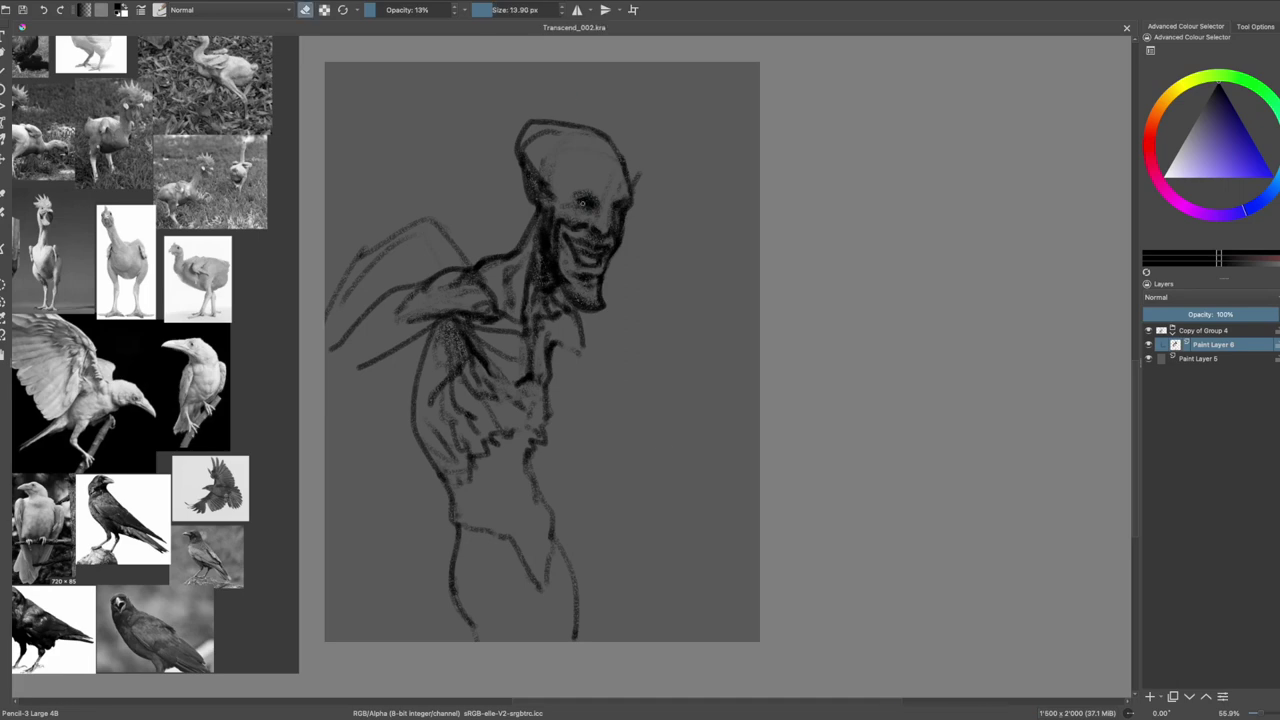
pyautogui.press('e')
pyautogui.press('e')
pyautogui.press('e')
# - Shade the shoulder, chest, neck, head and face with a larger brush, then save
pyautogui.press('m')
pyautogui.press('m')
pyautogui.moveTo(460, 318); pyautogui.dragTo(425, 362)
pyautogui.moveTo(490, 298); pyautogui.dragTo(345, 368)
pyautogui.moveTo(480, 340); pyautogui.dragTo(560, 265)
pyautogui.moveTo(530, 150); pyautogui.dragTo(605, 195)
pyautogui.moveTo(480, 435)
pyautogui.mouseDown()
pyautogui.moveTo(515, 455)
pyautogui.moveTo(482, 462)
pyautogui.mouseUp()
pyautogui.hotkey('ctrl', 's')
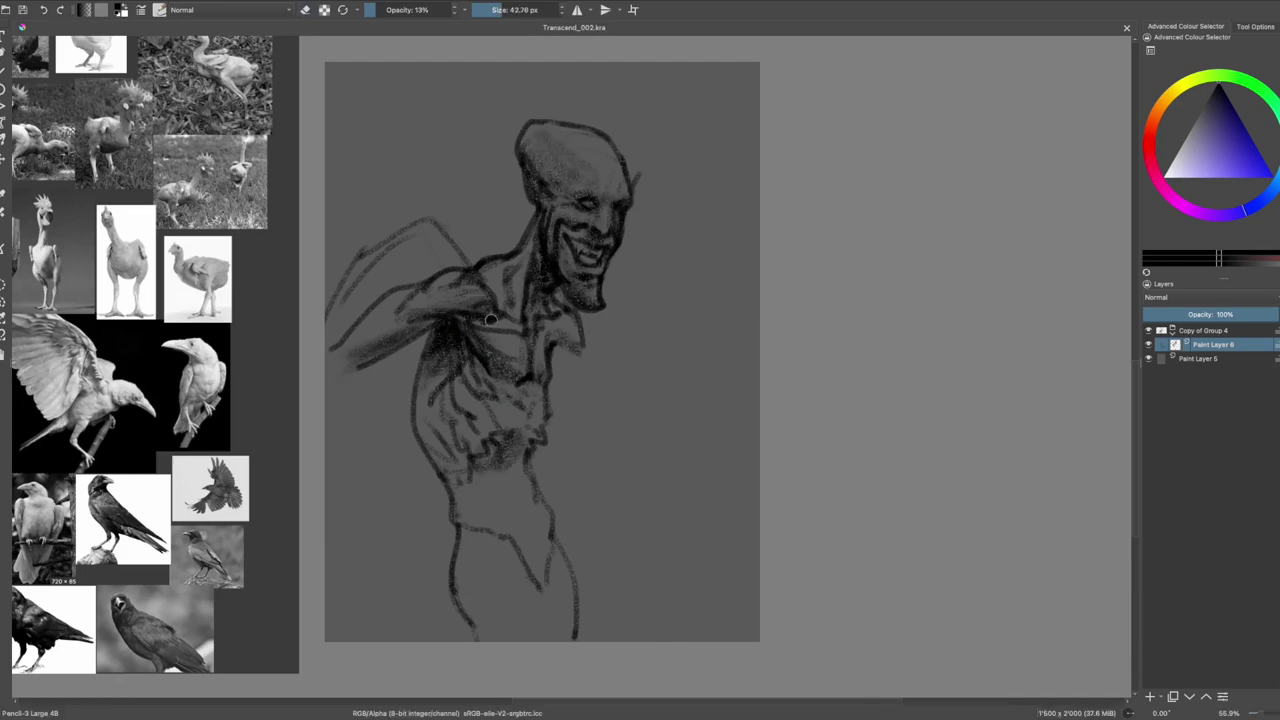
# - Stipple grainy shading over the chest, abdomen and hips, checking with a mirrored view
pyautogui.moveTo(430, 405); pyautogui.dragTo(500, 470)
pyautogui.moveTo(500, 410); pyautogui.dragTo(530, 560)
pyautogui.moveTo(460, 540); pyautogui.dragTo(570, 635)
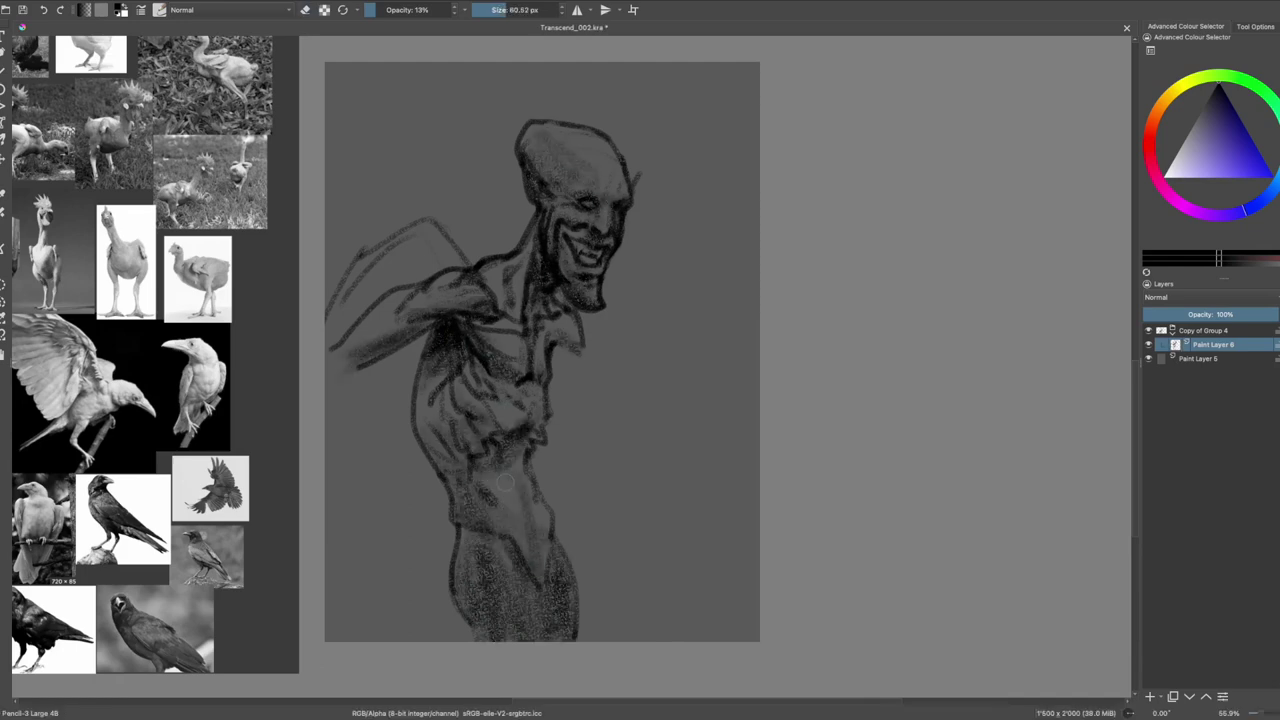
pyautogui.moveTo(460, 345); pyautogui.dragTo(535, 570)
pyautogui.press('[')
pyautogui.moveTo(505, 285)
pyautogui.mouseDown()
pyautogui.moveTo(495, 355)
pyautogui.moveTo(420, 450)
pyautogui.mouseUp()
pyautogui.press('m')
pyautogui.press('m')
pyautogui.moveTo(545, 322); pyautogui.dragTo(566, 330)
pyautogui.press('[')
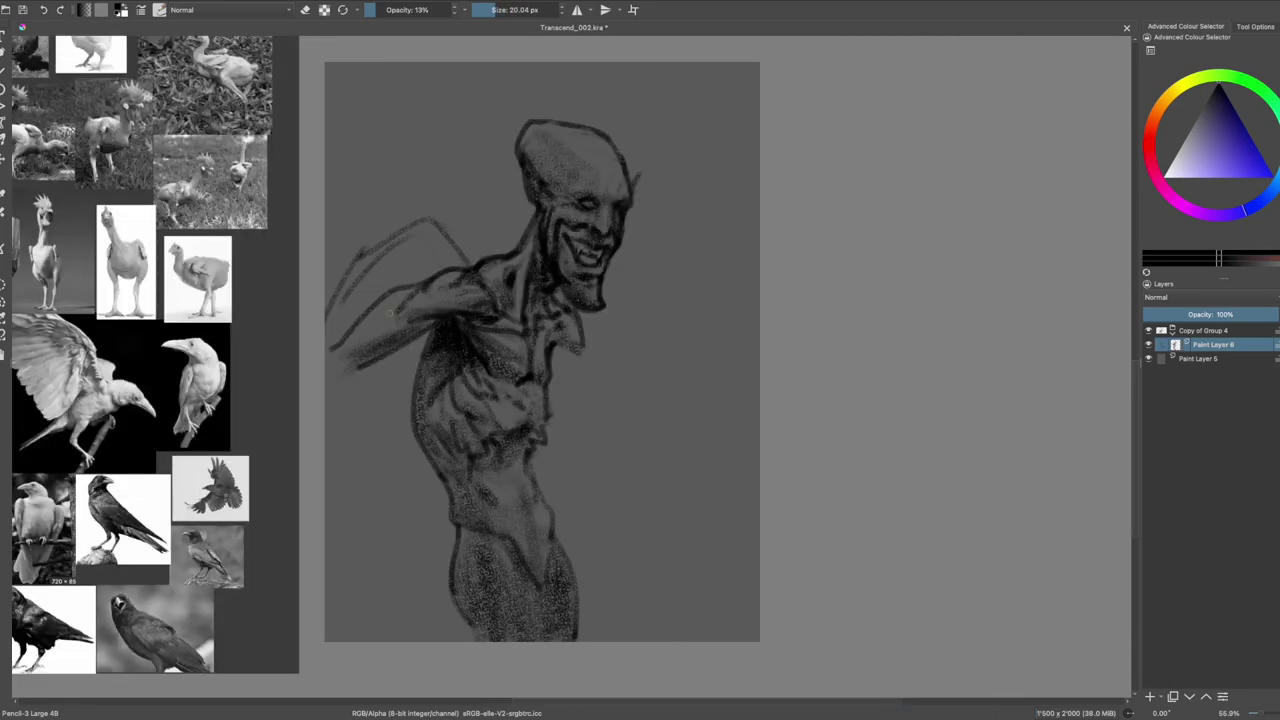
# - Draw curved left-arm lines and the right arm hanging from the shoulders
pyautogui.moveTo(328, 470); pyautogui.dragTo(358, 562)
pyautogui.moveTo(356, 365); pyautogui.dragTo(396, 558)
pyautogui.press(']')
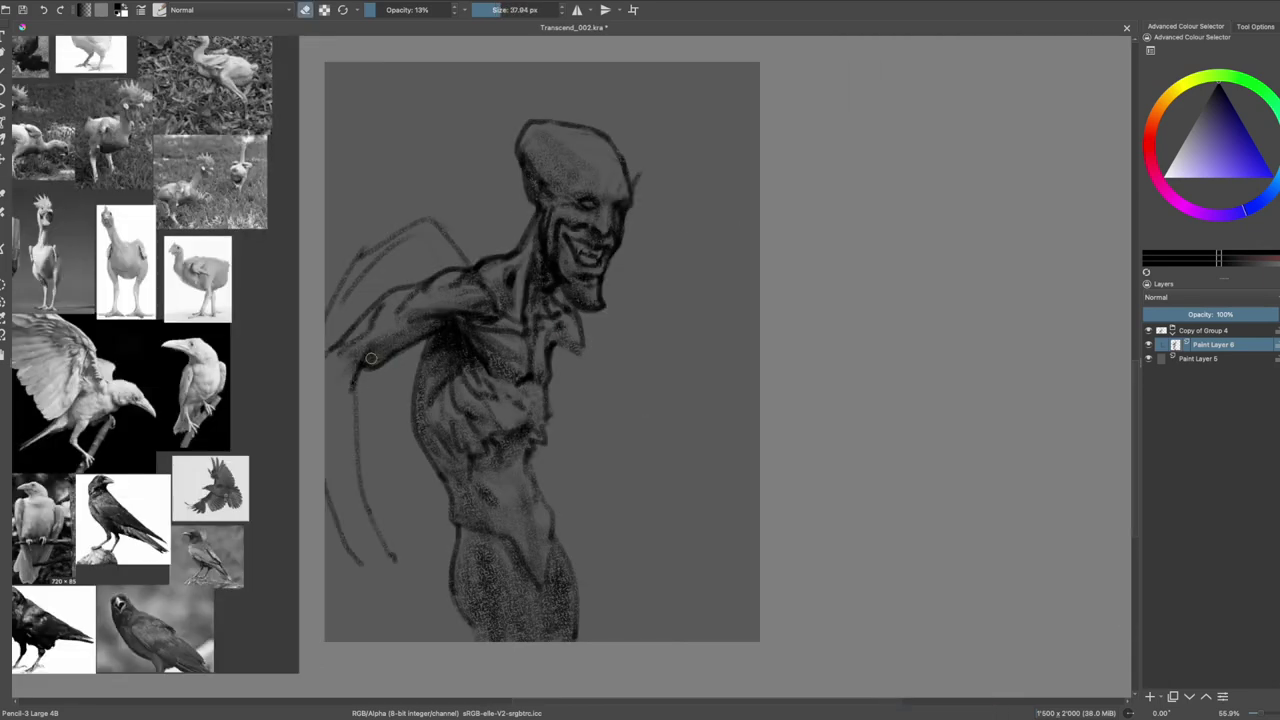
pyautogui.moveTo(556, 334)
pyautogui.mouseDown()
pyautogui.moveTo(600, 422)
pyautogui.moveTo(630, 430)
pyautogui.mouseUp()
pyautogui.moveTo(400, 316); pyautogui.dragTo(490, 278)
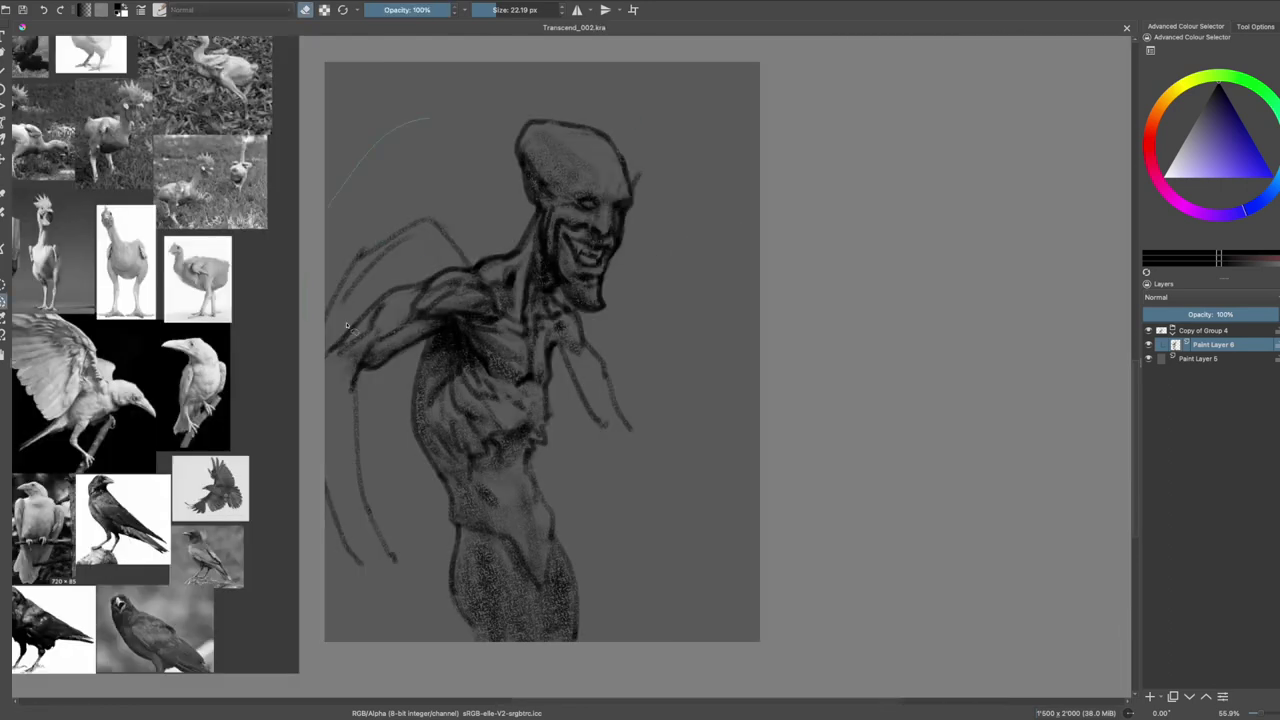
# - Erase the faint upper wing lines, save, and draw light teeth in the mouth
pyautogui.moveTo(381, 293); pyautogui.dragTo(460, 225)
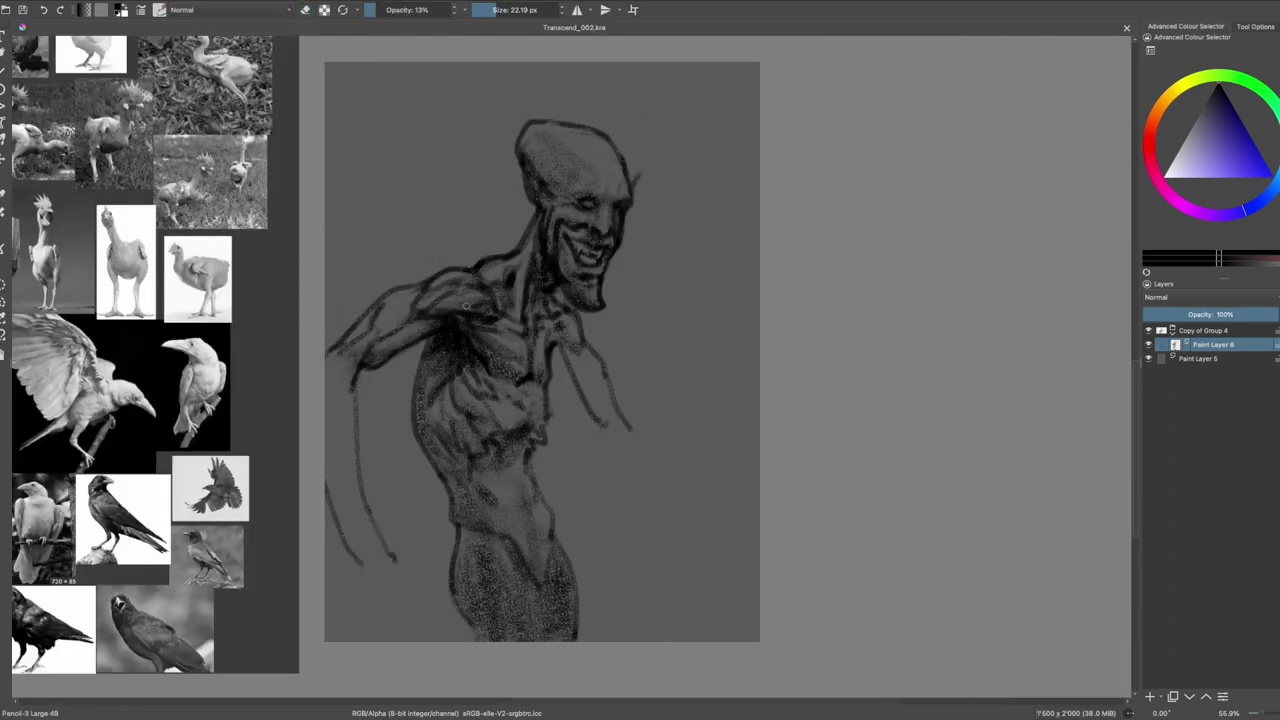
pyautogui.press('e')
pyautogui.hotkey('ctrl', 's')
pyautogui.moveTo(576, 240); pyautogui.dragTo(600, 250)
pyautogui.press('e')
# - Shade the lower torso, hips, legs, left hanging arm and lower ribcage
pyautogui.moveTo(540, 568); pyautogui.dragTo(545, 640)
pyautogui.moveTo(515, 452)
pyautogui.mouseDown()
pyautogui.moveTo(520, 512)
pyautogui.moveTo(465, 640)
pyautogui.mouseUp()
pyautogui.moveTo(450, 395); pyautogui.dragTo(448, 458)
pyautogui.moveTo(530, 418); pyautogui.dragTo(536, 438)
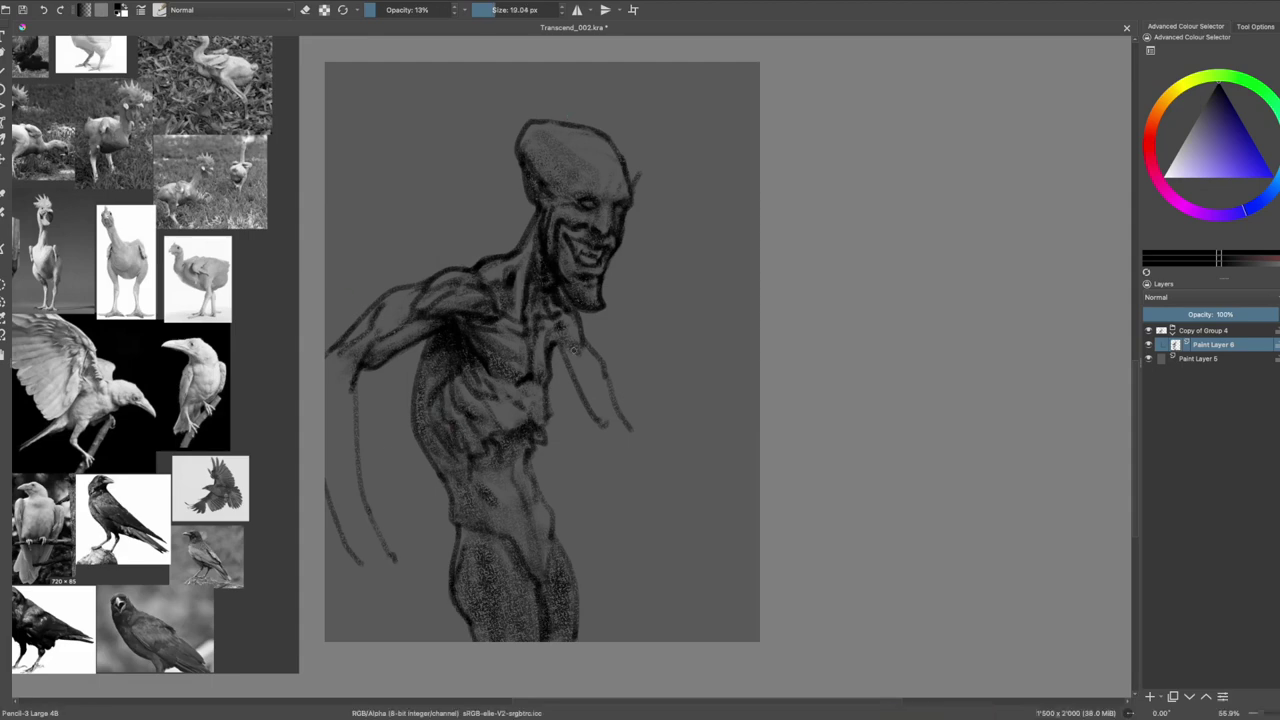
pyautogui.moveTo(345, 360); pyautogui.dragTo(332, 520)
pyautogui.moveTo(541, 427); pyautogui.dragTo(487, 421)
pyautogui.hotkey('ctrl', 'z')
# - Redraw the right forearm with long strokes, mirror-check the view and save
pyautogui.moveTo(578, 318); pyautogui.dragTo(628, 640)
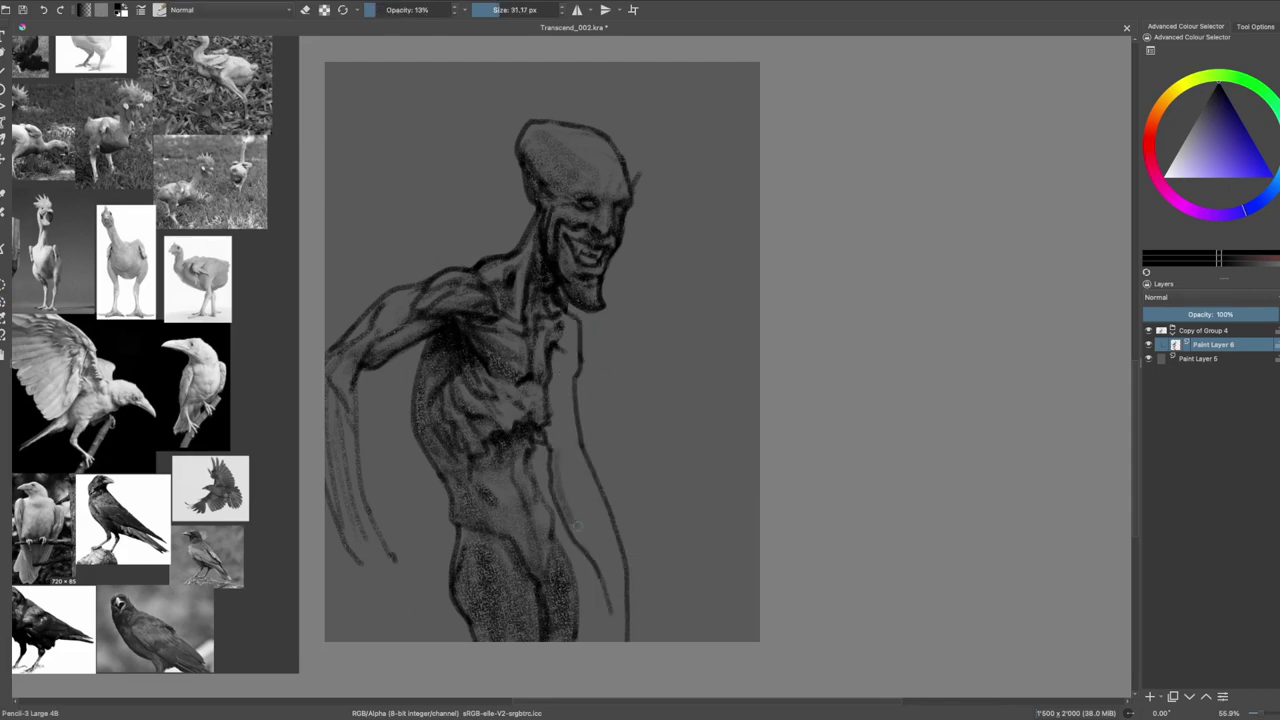
pyautogui.moveTo(548, 350); pyautogui.dragTo(572, 470)
pyautogui.moveTo(566, 312)
pyautogui.mouseDown()
pyautogui.moveTo(550, 430)
pyautogui.moveTo(566, 510)
pyautogui.mouseUp()
pyautogui.press('m')
pyautogui.press('e')
pyautogui.press('m')
pyautogui.hotkey('ctrl', 's')
# - Add small dark marks on the chest and erase the lower ends of the left-arm strokes
pyautogui.press('e')
pyautogui.moveTo(540, 425); pyautogui.dragTo(496, 395)
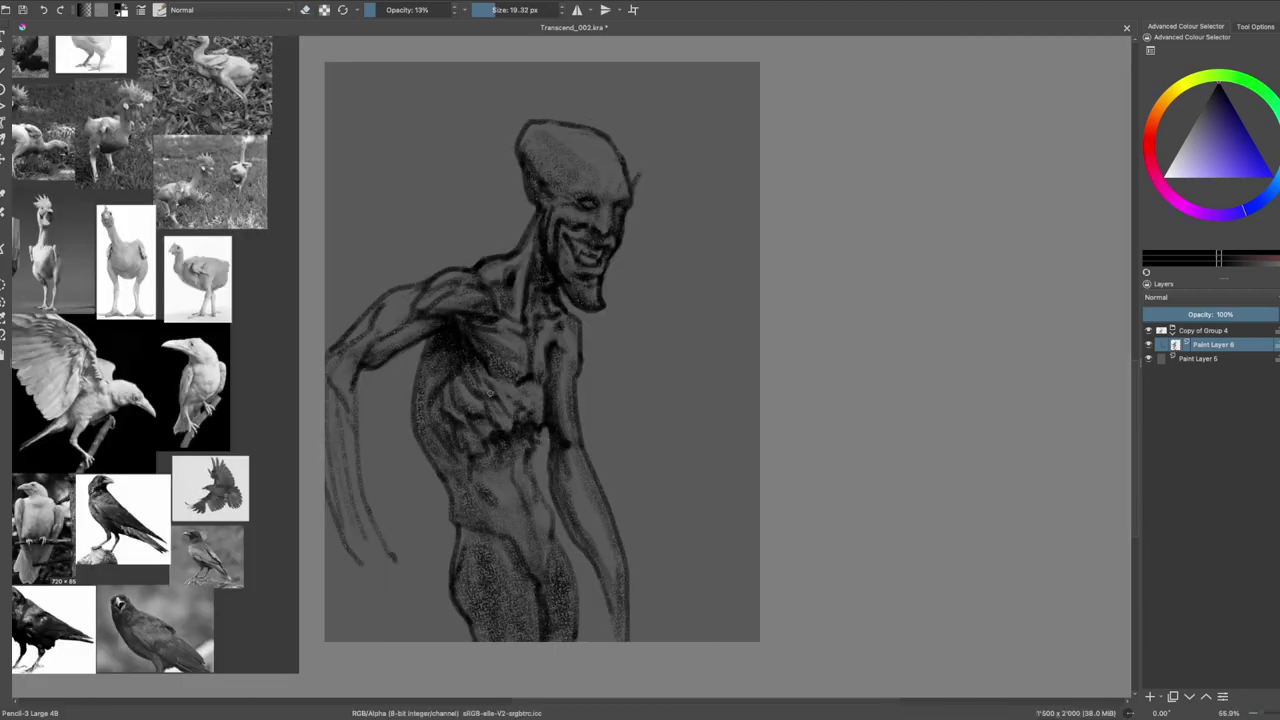
pyautogui.press('e')
pyautogui.moveTo(385, 555)
pyautogui.mouseDown()
pyautogui.moveTo(350, 405)
pyautogui.moveTo(345, 480)
pyautogui.mouseUp()
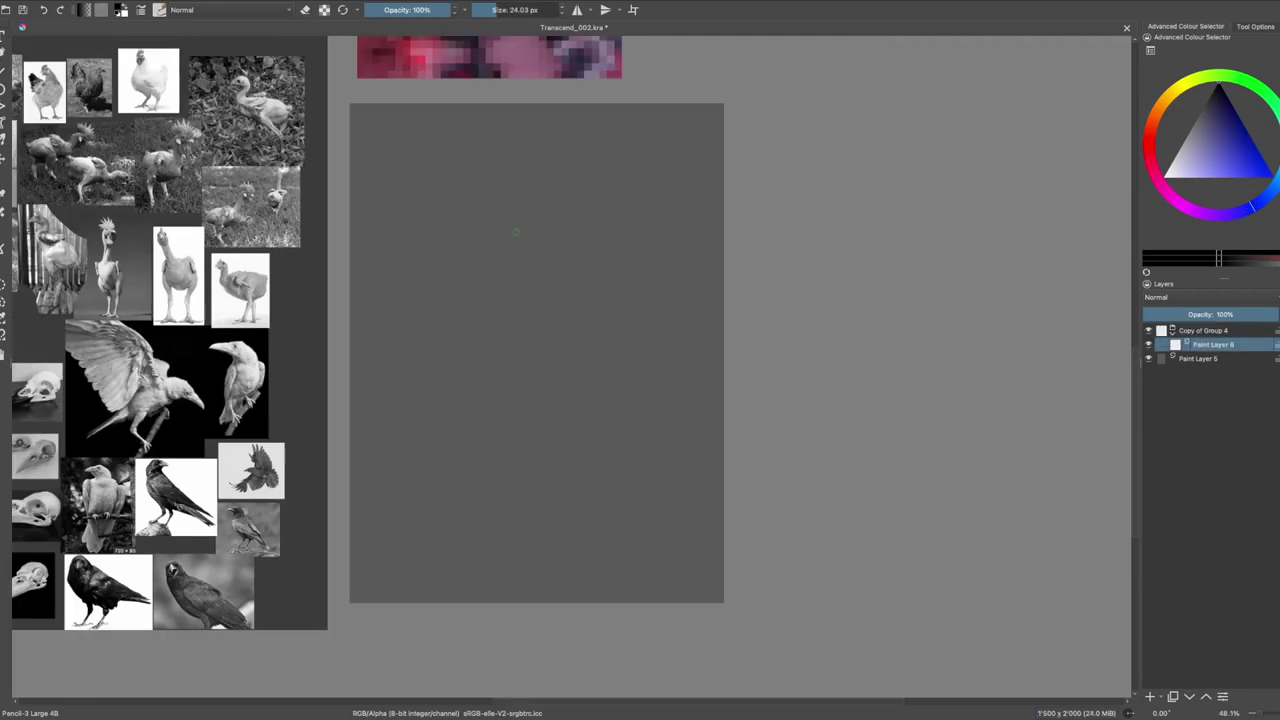
# - Sketch a new face with dark eye sockets, cheeks, mouth line, neck and shoulders
pyautogui.moveTo(503, 305)
pyautogui.mouseDown()
pyautogui.moveTo(565, 197)
pyautogui.moveTo(520, 328)
pyautogui.mouseUp()
pyautogui.moveTo(512, 240)
pyautogui.mouseDown()
pyautogui.moveTo(552, 240)
pyautogui.moveTo(552, 280)
pyautogui.moveTo(482, 305)
pyautogui.mouseUp()
pyautogui.moveTo(555, 285); pyautogui.dragTo(595, 295)
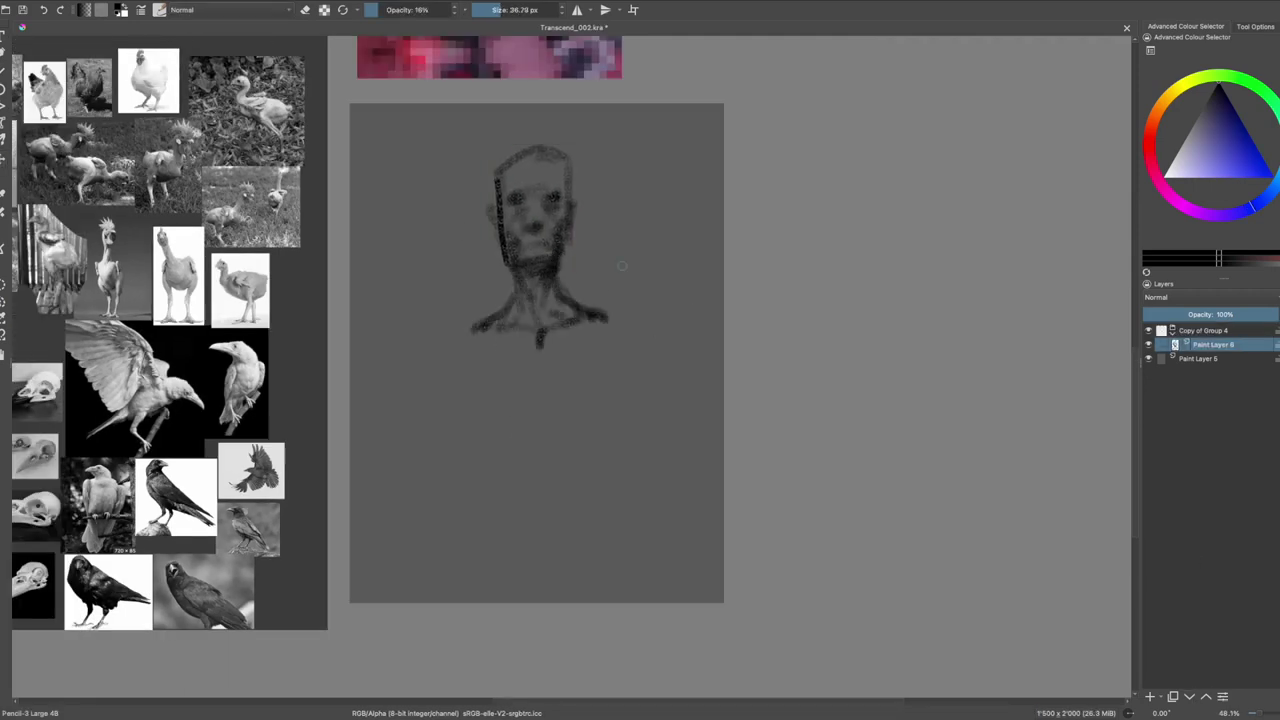
pyautogui.moveTo(521, 190); pyautogui.dragTo(510, 240)
pyautogui.moveTo(552, 165); pyautogui.dragTo(552, 215)
pyautogui.moveTo(515, 210)
pyautogui.mouseDown()
pyautogui.moveTo(550, 240)
pyautogui.moveTo(564, 215)
pyautogui.moveTo(470, 400)
pyautogui.mouseUp()
pyautogui.moveTo(590, 290)
pyautogui.mouseDown()
pyautogui.moveTo(604, 332)
pyautogui.moveTo(500, 425)
pyautogui.mouseUp()
# - Outline arms crossed over the chest and draw numerous dark spikes atop the head
pyautogui.moveTo(572, 350)
pyautogui.mouseDown()
pyautogui.moveTo(503, 372)
pyautogui.moveTo(540, 362)
pyautogui.mouseUp()
pyautogui.moveTo(598, 322); pyautogui.dragTo(592, 426)
pyautogui.moveTo(530, 385); pyautogui.dragTo(598, 435)
pyautogui.moveTo(488, 150)
pyautogui.mouseDown()
pyautogui.moveTo(550, 140)
pyautogui.moveTo(545, 160)
pyautogui.mouseUp()
pyautogui.moveTo(480, 175)
pyautogui.mouseDown()
pyautogui.moveTo(500, 210)
pyautogui.moveTo(570, 248)
pyautogui.mouseUp()
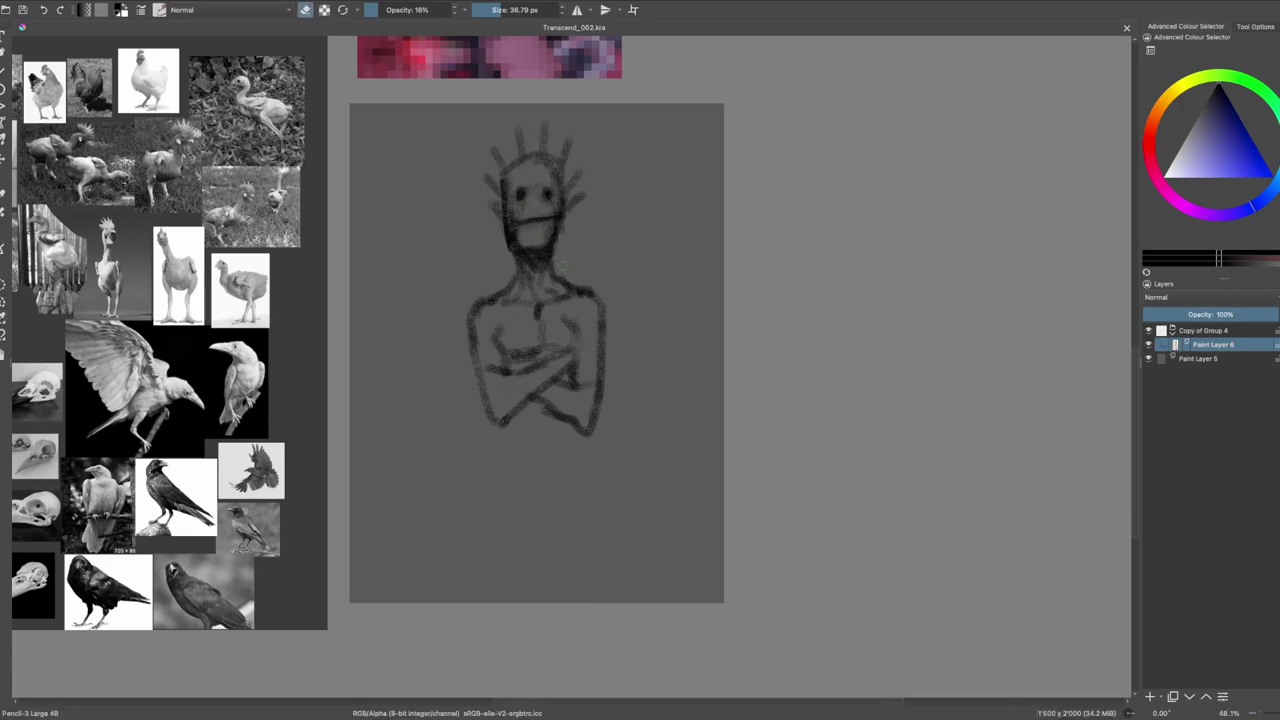
# - Remove the crossed arms with a smaller eraser and undo, then darken the chin and neck
pyautogui.press('e')
pyautogui.press('[')
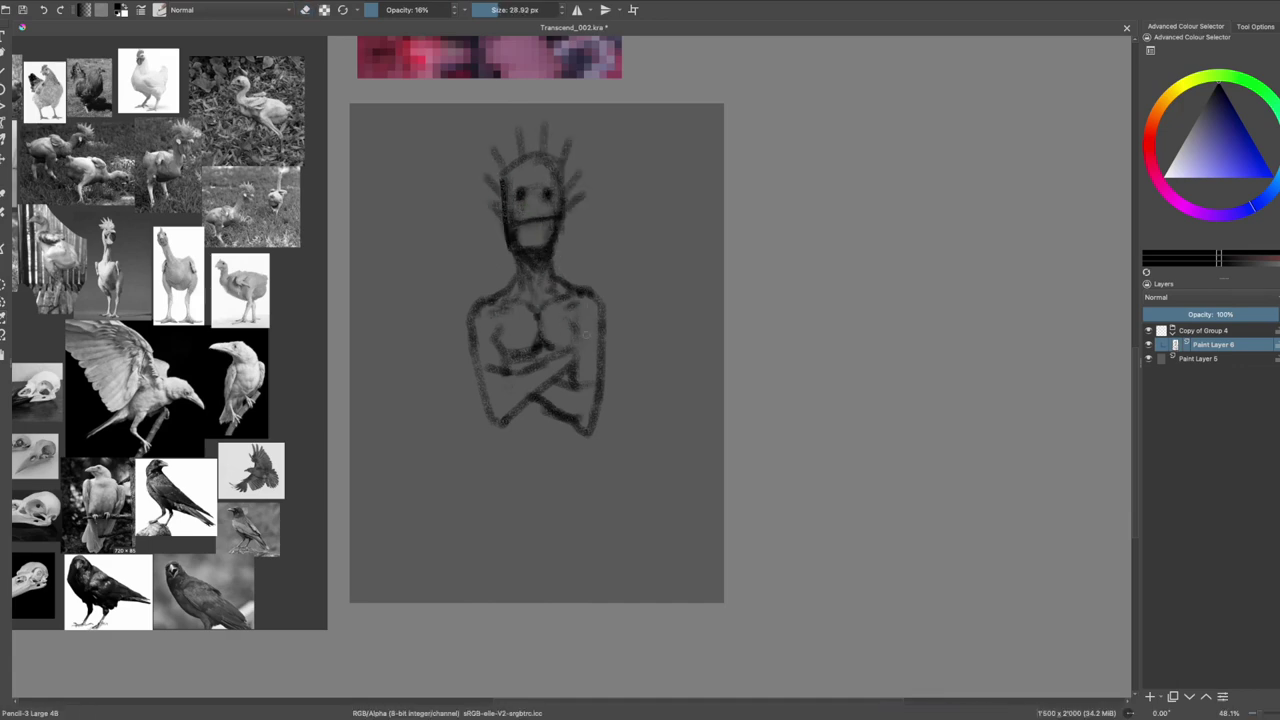
pyautogui.moveTo(594, 346); pyautogui.dragTo(574, 317)
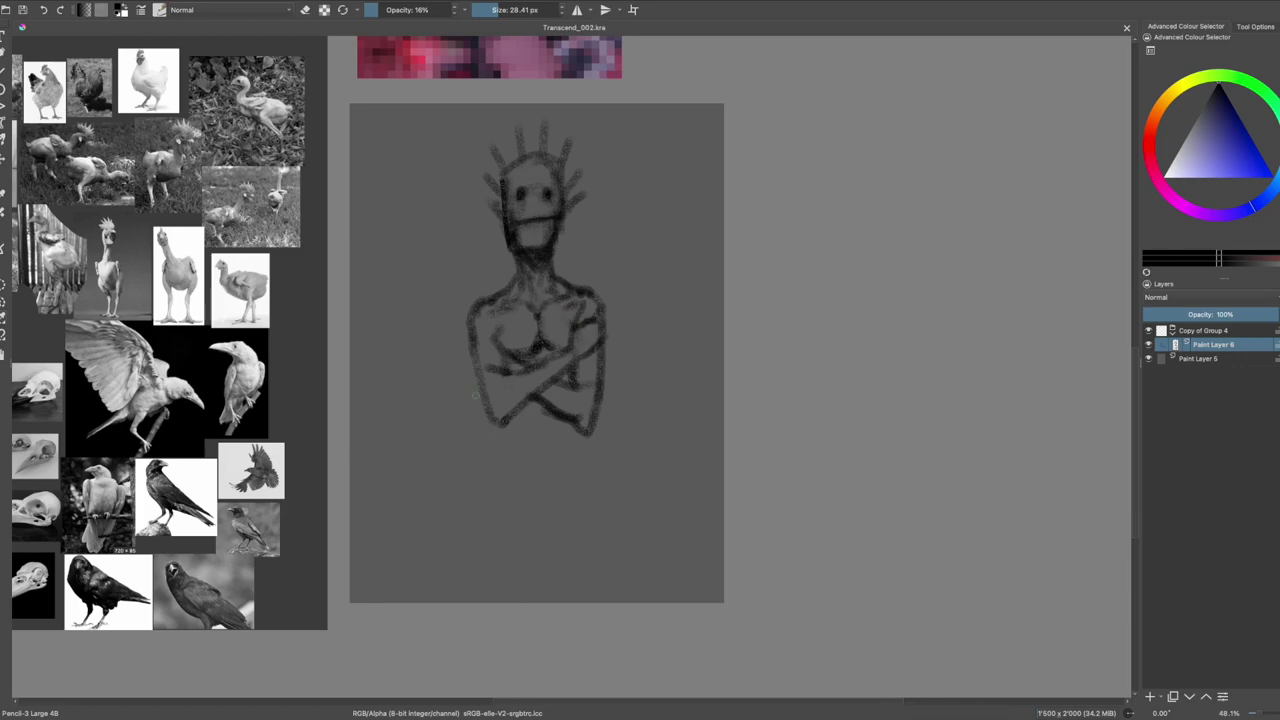
pyautogui.hotkey('ctrl', 'z')
pyautogui.hotkey('ctrl', 'z')
pyautogui.hotkey('ctrl', 'z')
pyautogui.press(']')
pyautogui.press('e')
pyautogui.press('e')
pyautogui.press('[')
pyautogui.moveTo(545, 228)
pyautogui.mouseDown()
pyautogui.moveTo(517, 236)
pyautogui.moveTo(554, 258)
pyautogui.mouseUp()
pyautogui.press('e')
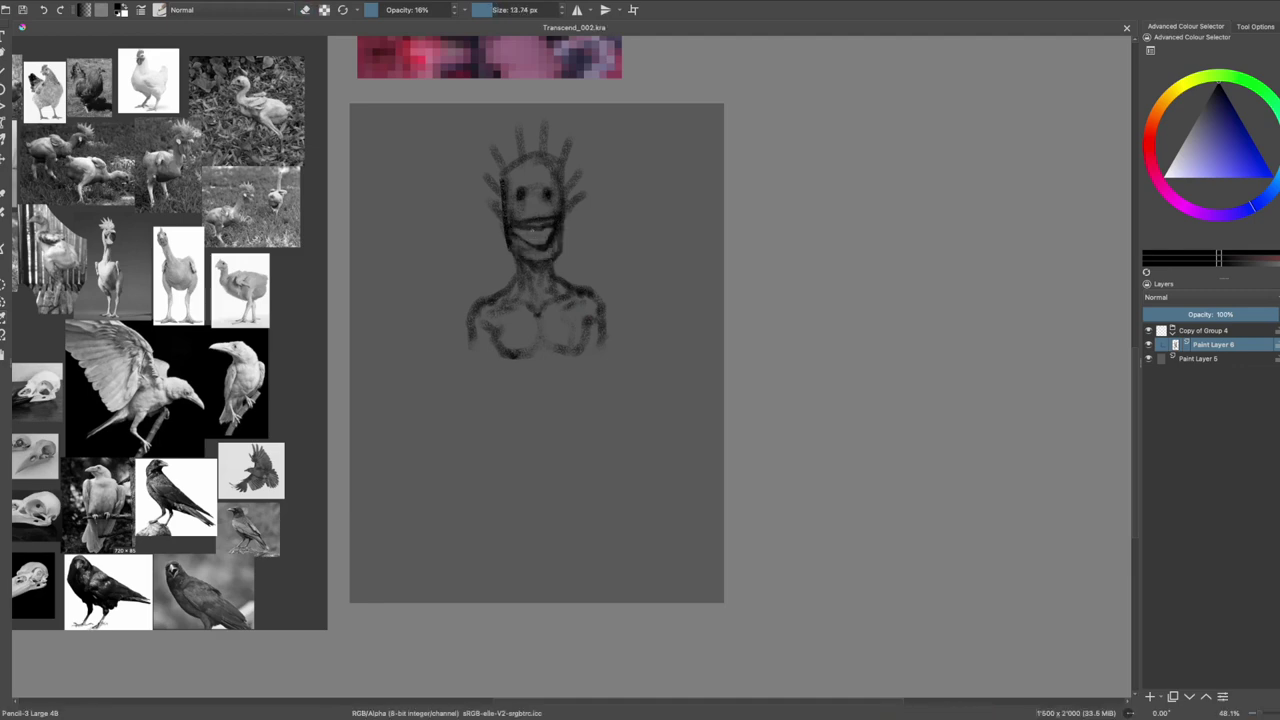
# - Lengthen and darken the head spikes, adding another long spike
pyautogui.press('e')
pyautogui.moveTo(498, 188); pyautogui.dragTo(481, 122)
pyautogui.moveTo(528, 160); pyautogui.dragTo(517, 112)
pyautogui.moveTo(566, 205); pyautogui.dragTo(585, 145)
pyautogui.press('e')
pyautogui.press('e')
pyautogui.press('e')
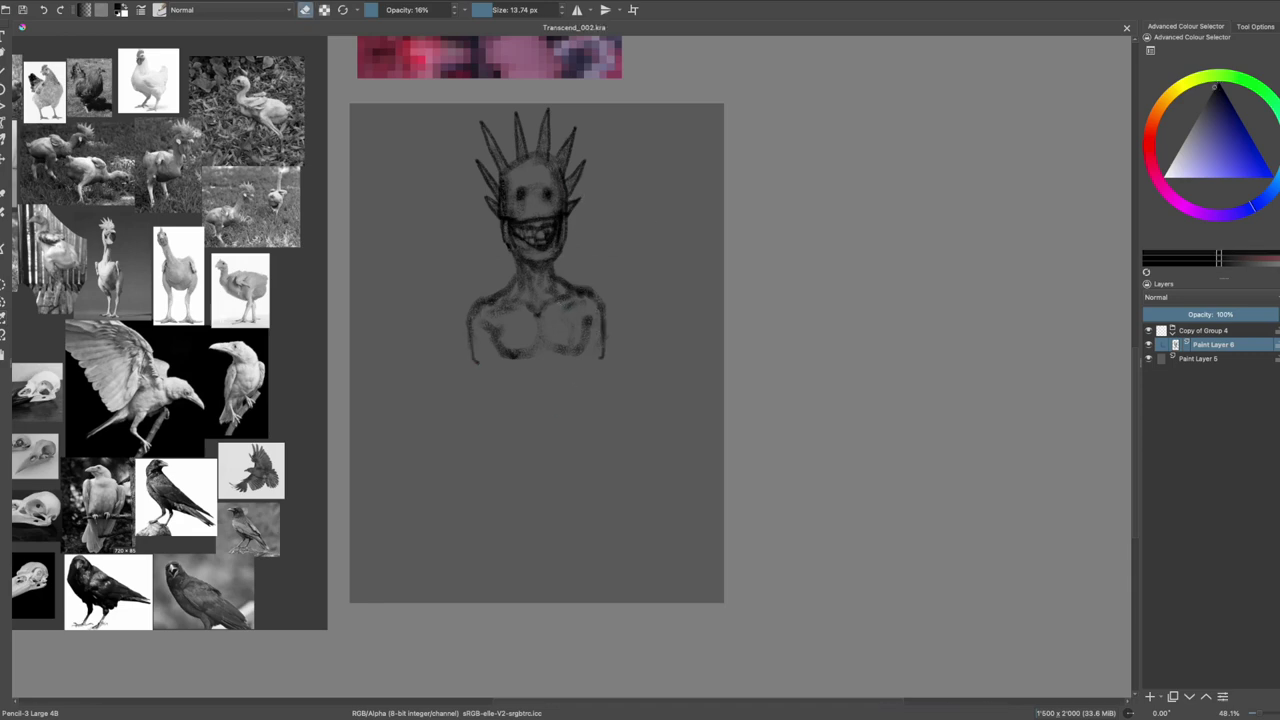
pyautogui.press('e')
pyautogui.press('[')
# - Draw two body lines down from the torso, save, and shade the lower torso
pyautogui.moveTo(488, 345); pyautogui.dragTo(510, 430)
pyautogui.moveTo(592, 340); pyautogui.dragTo(585, 425)
pyautogui.press('[')
pyautogui.hotkey('ctrl', 's')
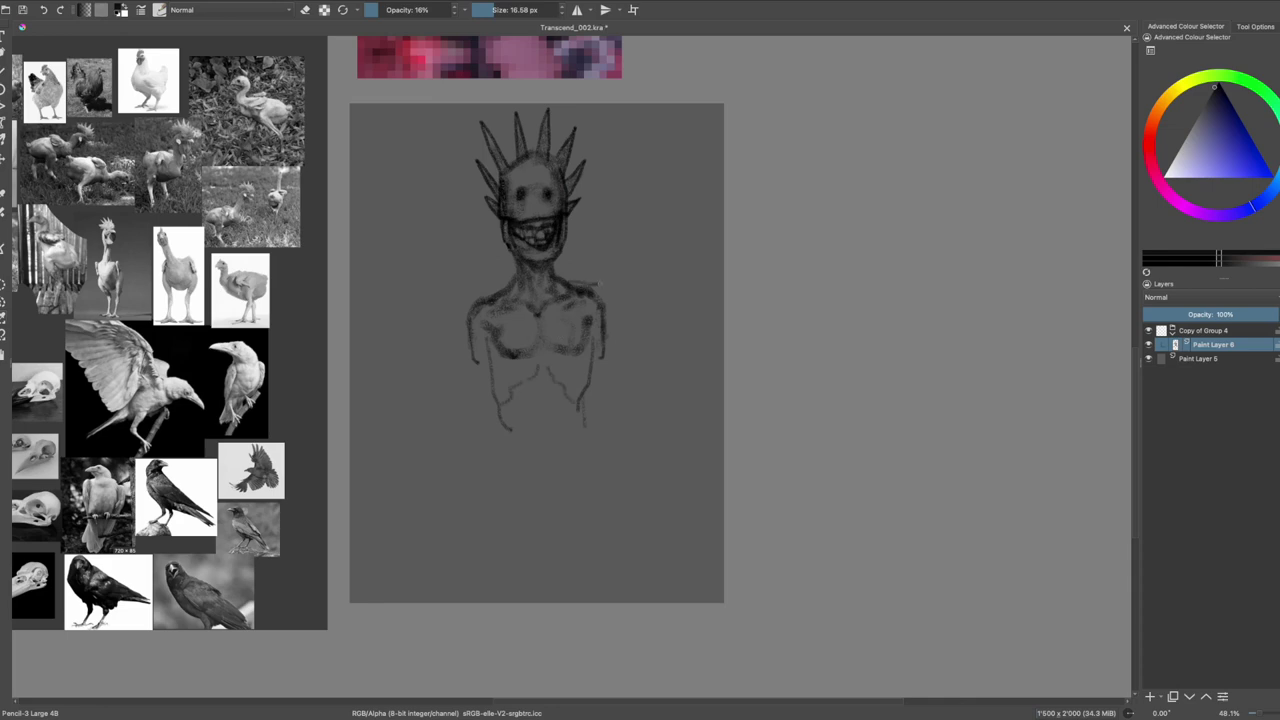
pyautogui.press(']')
pyautogui.press(']')
pyautogui.press(']')
pyautogui.moveTo(580, 338); pyautogui.dragTo(578, 428)
# - Sketch the legs and shade the lower torso, abdomen and right arm
pyautogui.moveTo(500, 360); pyautogui.dragTo(510, 442)
pyautogui.moveTo(570, 410); pyautogui.dragTo(545, 490)
pyautogui.moveTo(500, 435); pyautogui.dragTo(501, 486)
pyautogui.hotkey('ctrl', 'z')
pyautogui.moveTo(600, 312)
pyautogui.mouseDown()
pyautogui.moveTo(600, 350)
pyautogui.moveTo(586, 350)
pyautogui.mouseUp()
pyautogui.moveTo(560, 352); pyautogui.dragTo(578, 380)
# - Sketch the left arm bent across the abdomen and place a mirrored copy on the right side
pyautogui.moveTo(468, 310)
pyautogui.mouseDown()
pyautogui.moveTo(440, 422)
pyautogui.moveTo(550, 438)
pyautogui.mouseUp()
pyautogui.moveTo(466, 350); pyautogui.dragTo(524, 424)
pyautogui.moveTo(470, 310); pyautogui.dragTo(500, 360)
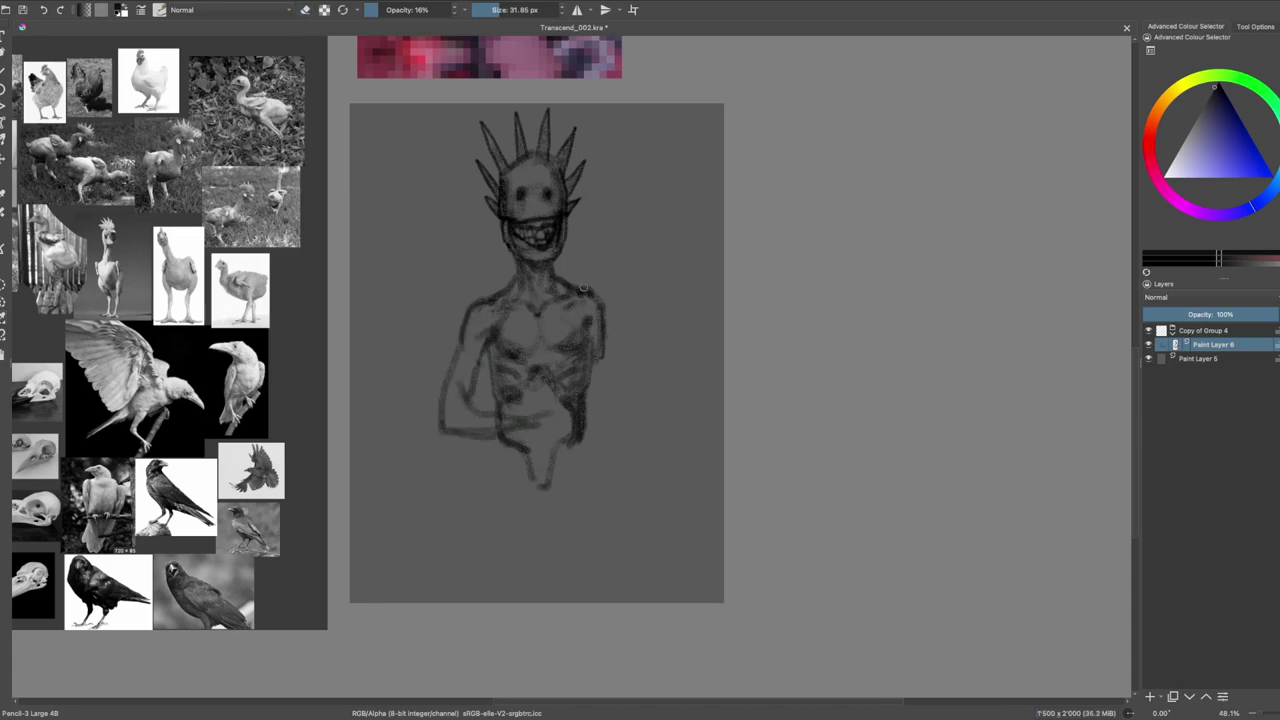
pyautogui.hotkey('ctrl', 'c')
pyautogui.hotkey('ctrl', 'v')
pyautogui.moveTo(648, 380); pyautogui.dragTo(618, 348)
pyautogui.hotkey('ctrl', 'e')
pyautogui.press('b')
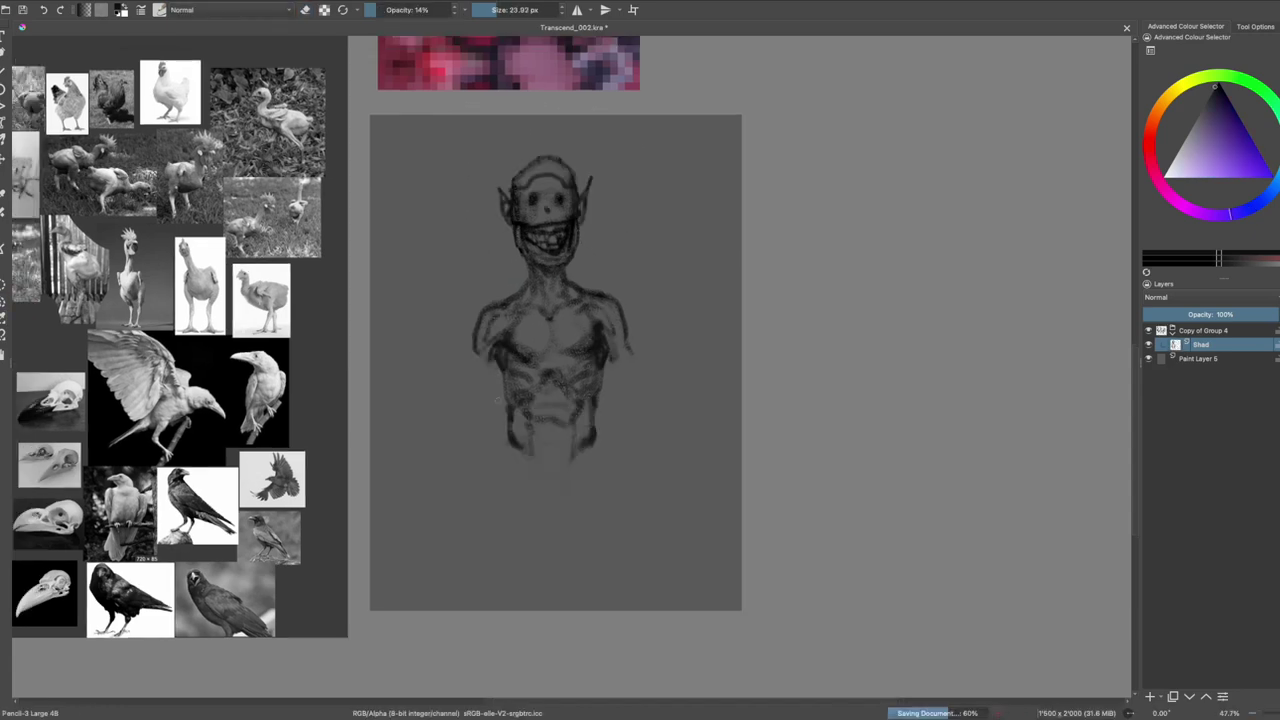
# - Outline the torso and right arm edges, and shade under the left forearm and lower torso
pyautogui.moveTo(475, 340); pyautogui.dragTo(448, 414)
pyautogui.moveTo(608, 362); pyautogui.dragTo(626, 410)
pyautogui.moveTo(626, 343); pyautogui.dragTo(650, 422)
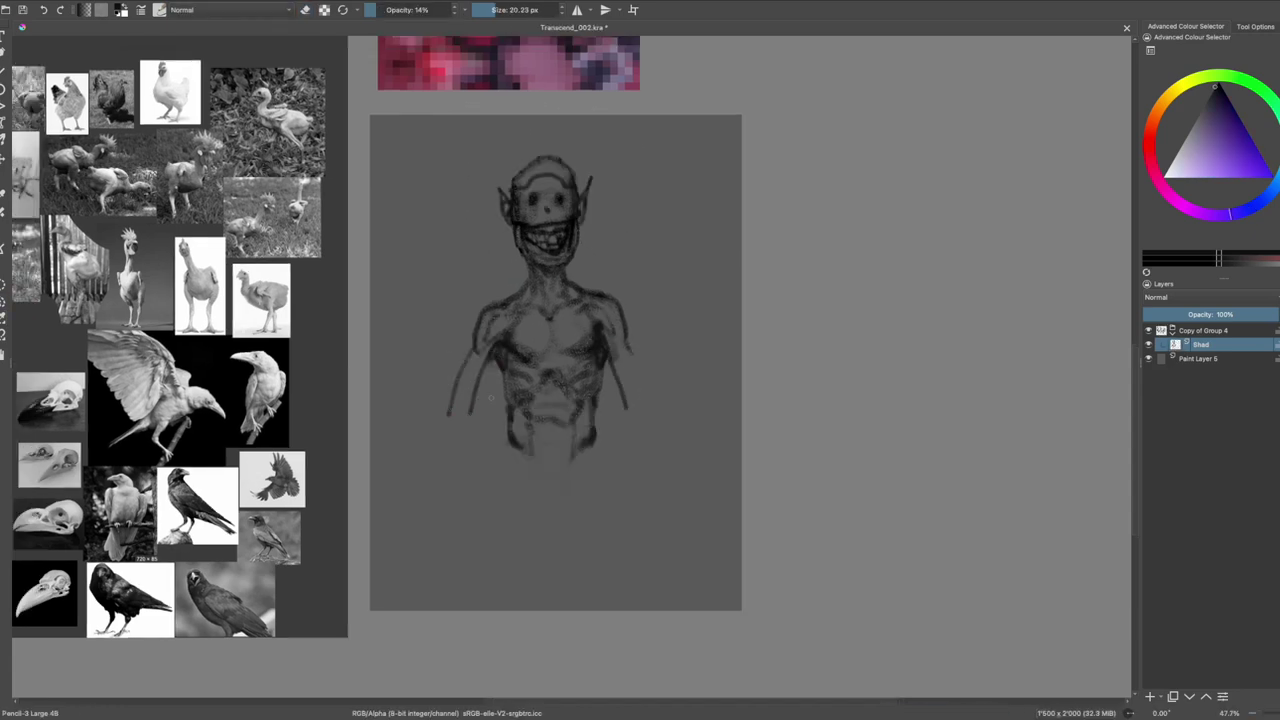
pyautogui.moveTo(510, 445); pyautogui.dragTo(450, 439)
pyautogui.press('e')
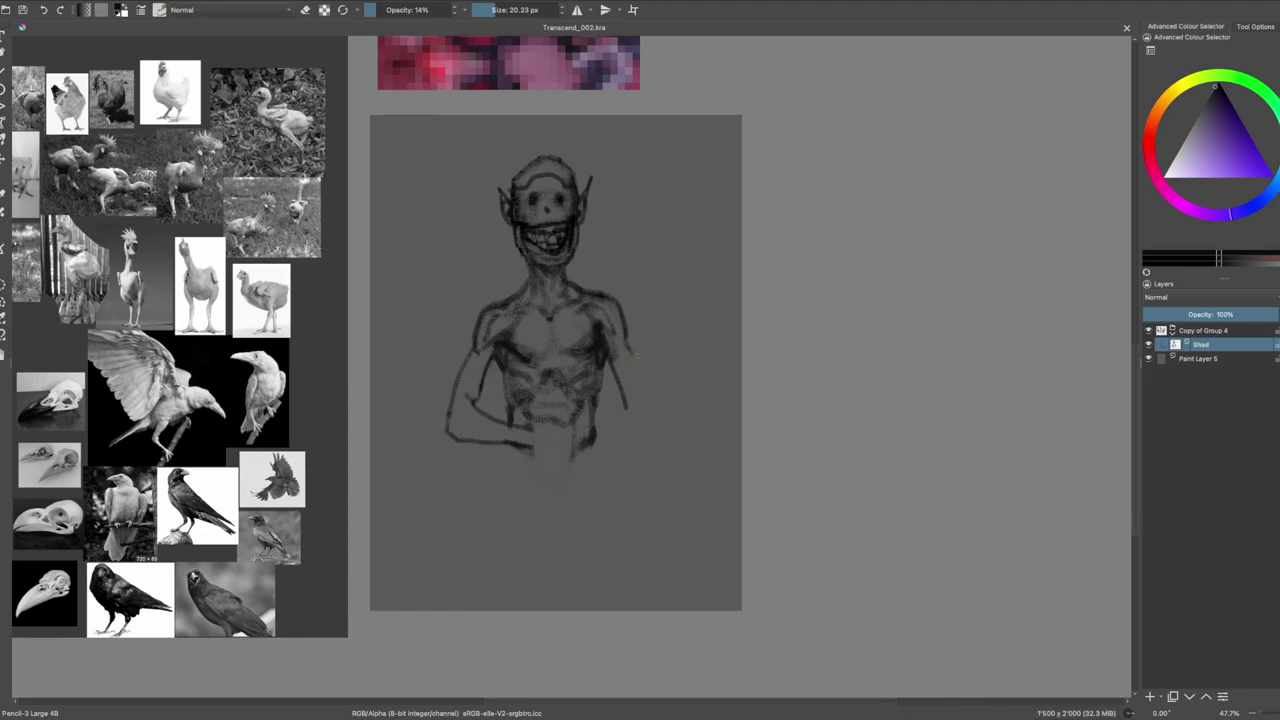
pyautogui.moveTo(533, 420); pyautogui.dragTo(595, 455)
pyautogui.press('e')
# - Draw a raised forearm and hand right of the neck, with one finger pointing up
pyautogui.moveTo(626, 248); pyautogui.dragTo(645, 288)
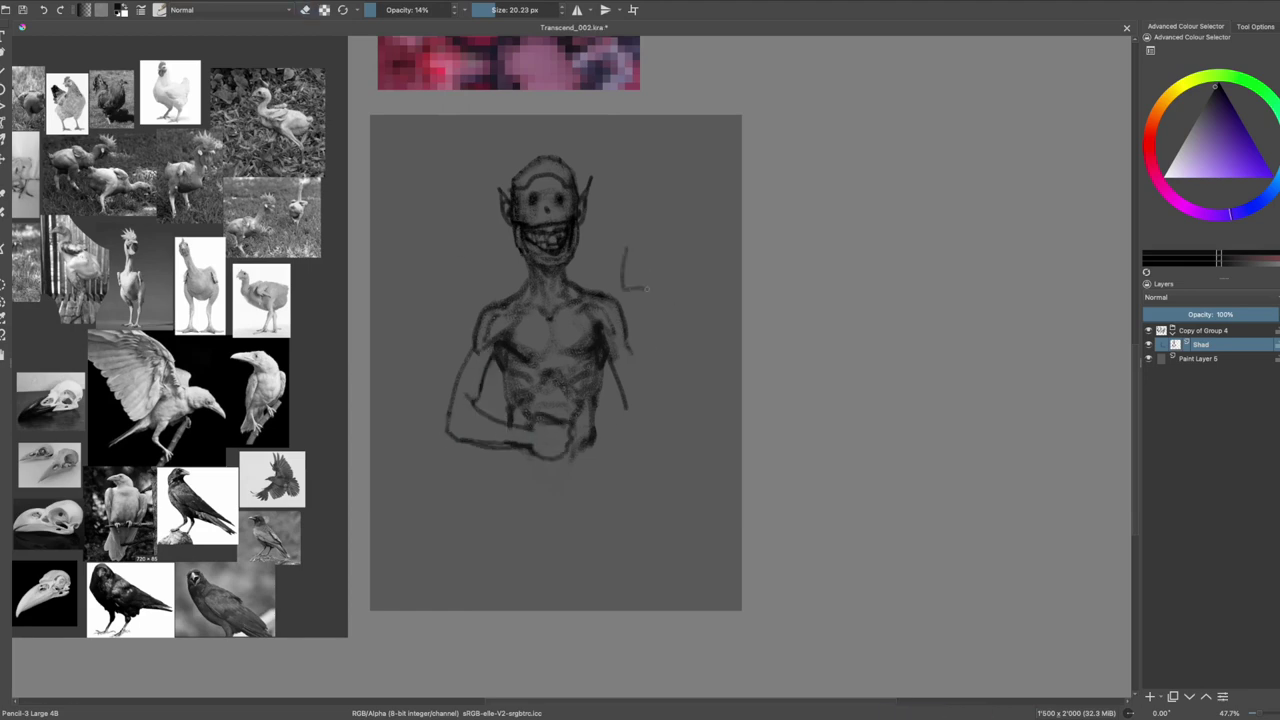
pyautogui.moveTo(630, 236); pyautogui.dragTo(618, 286)
pyautogui.moveTo(645, 262); pyautogui.dragTo(652, 418)
pyautogui.moveTo(624, 345); pyautogui.dragTo(632, 378)
pyautogui.press('e')
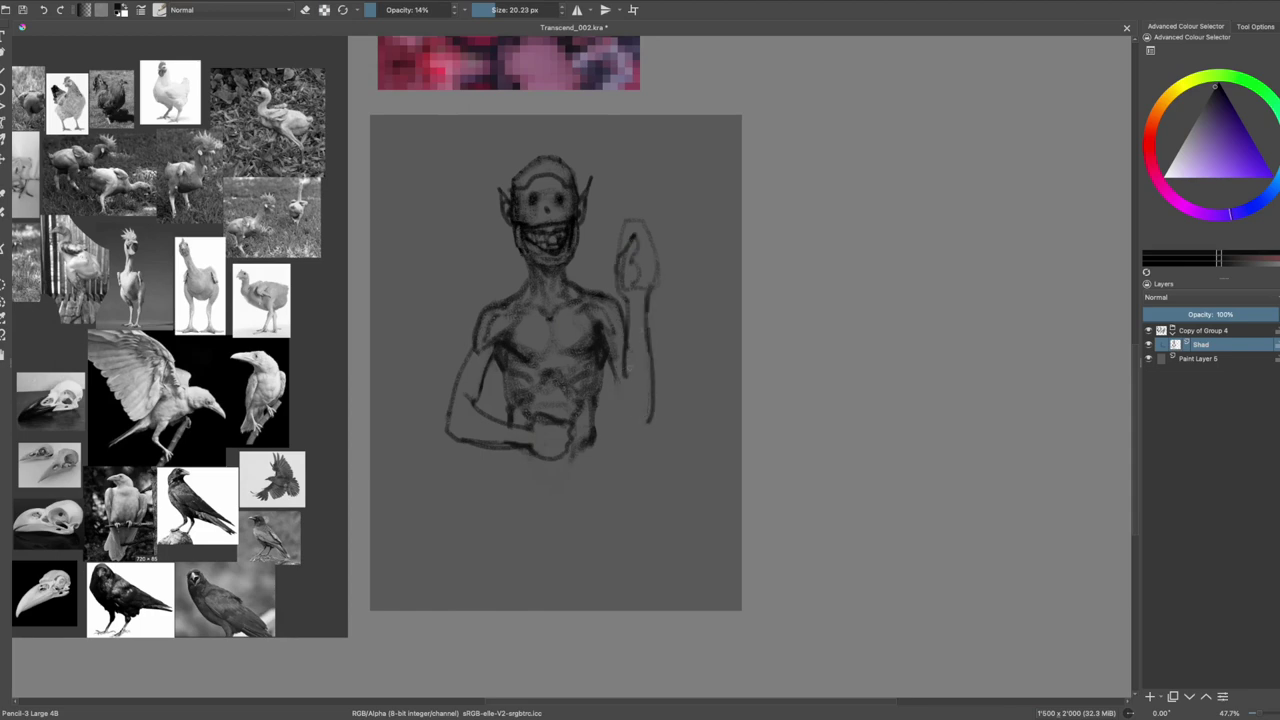
pyautogui.press('e')
pyautogui.moveTo(624, 250)
pyautogui.mouseDown()
pyautogui.moveTo(628, 197)
pyautogui.moveTo(656, 254)
pyautogui.moveTo(624, 318)
pyautogui.mouseUp()
pyautogui.press('e')
# - Darken the raised hand's outline, shade the lower left arm, and strengthen the right arm outline
pyautogui.press('e')
pyautogui.moveTo(632, 264)
pyautogui.mouseDown()
pyautogui.moveTo(639, 284)
pyautogui.moveTo(622, 286)
pyautogui.mouseUp()
pyautogui.press('e')
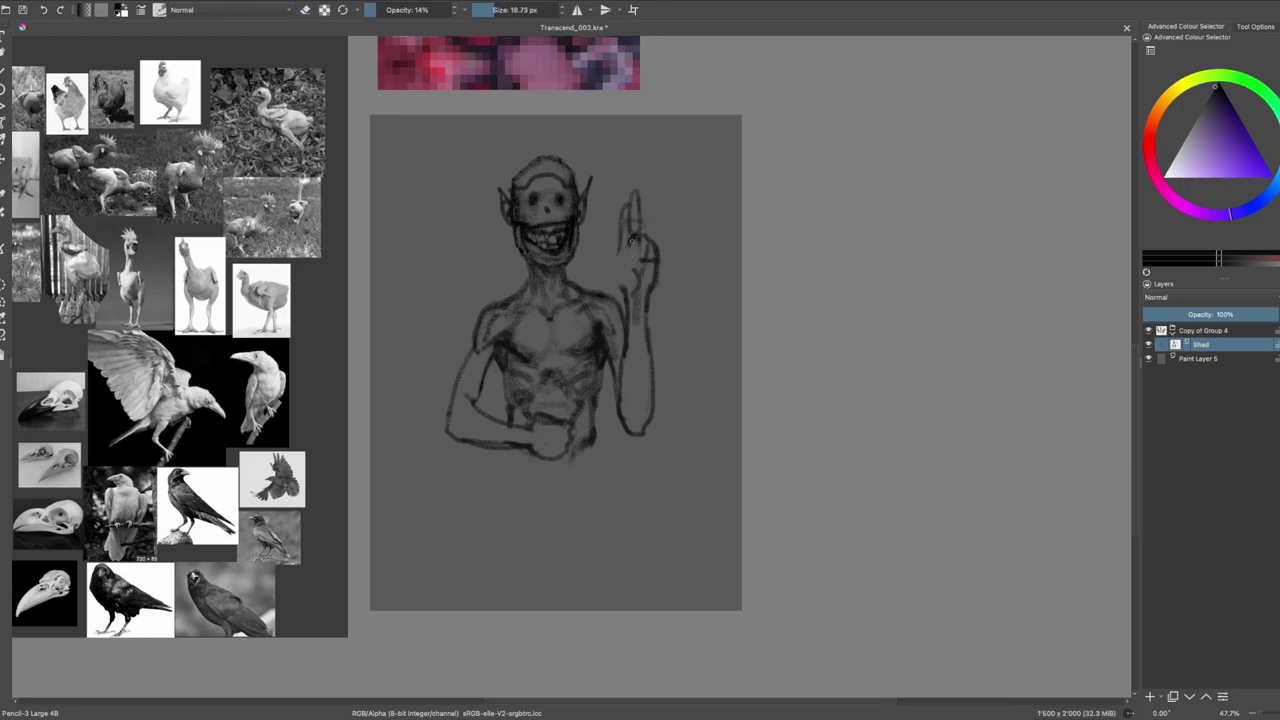
pyautogui.press('e')
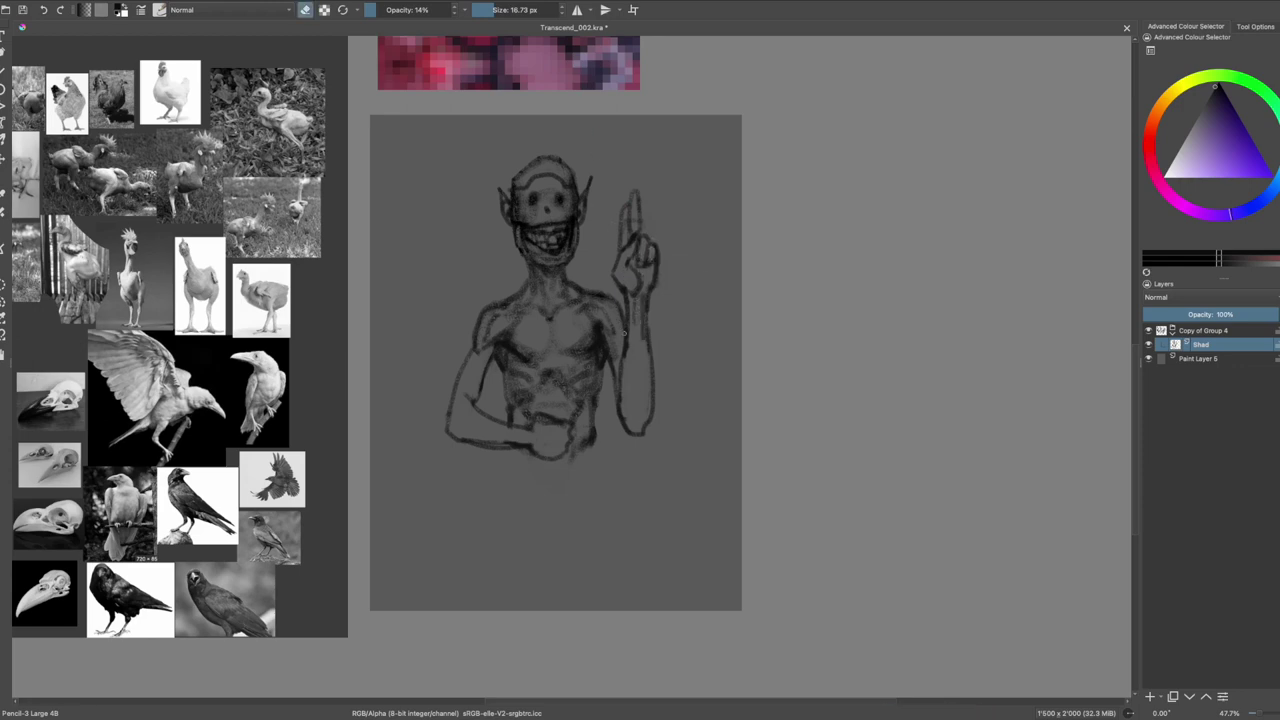
pyautogui.moveTo(520, 432); pyautogui.dragTo(452, 424)
pyautogui.press('e')
pyautogui.press('e')
pyautogui.moveTo(646, 290)
pyautogui.mouseDown()
pyautogui.moveTo(648, 405)
pyautogui.moveTo(652, 345)
pyautogui.mouseUp()
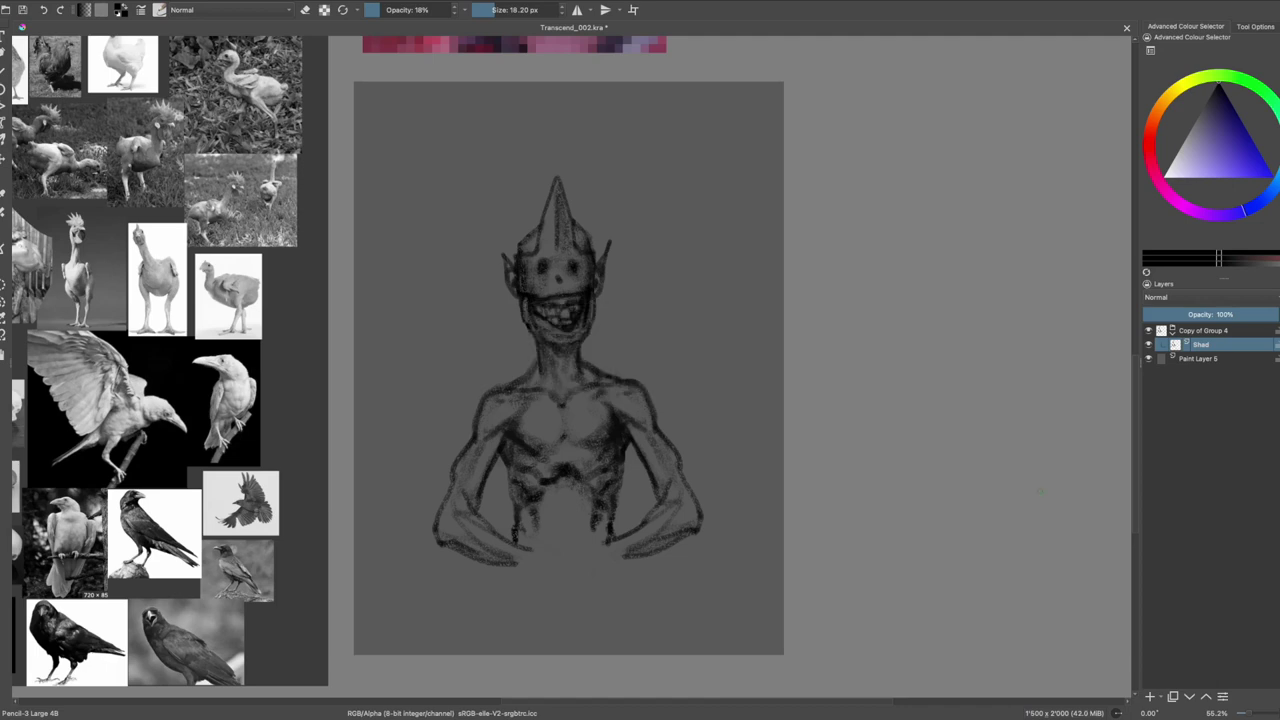
# - Replace the spiky head top with a rounded bald dome and draw two dark eyes
pyautogui.moveTo(557, 185)
pyautogui.mouseDown()
pyautogui.moveTo(556, 260)
pyautogui.moveTo(589, 243)
pyautogui.moveTo(570, 294)
pyautogui.moveTo(552, 270)
pyautogui.mouseUp()
pyautogui.press('e')
pyautogui.press('[')
pyautogui.press('e')
pyautogui.moveTo(566, 268); pyautogui.dragTo(580, 272)
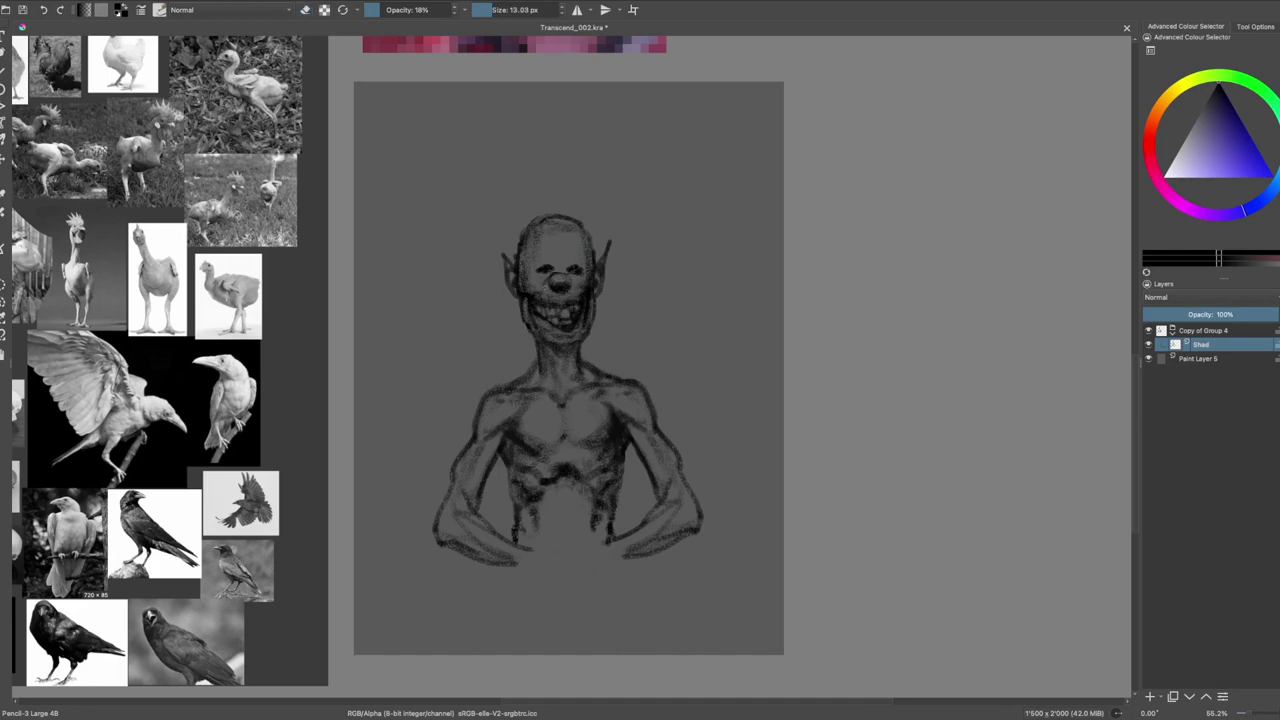
pyautogui.press(']')
pyautogui.press(']')
pyautogui.moveTo(508, 268)
pyautogui.mouseDown()
pyautogui.moveTo(524, 236)
pyautogui.moveTo(570, 250)
pyautogui.moveTo(541, 252)
pyautogui.moveTo(578, 250)
pyautogui.moveTo(532, 233)
pyautogui.mouseUp()
pyautogui.press(']')
pyautogui.press(']')
# - Lighten the chin shadow, upper lip and teeth, and draw a hand at the lower centre
pyautogui.press('e')
pyautogui.press('[')
pyautogui.press('[')
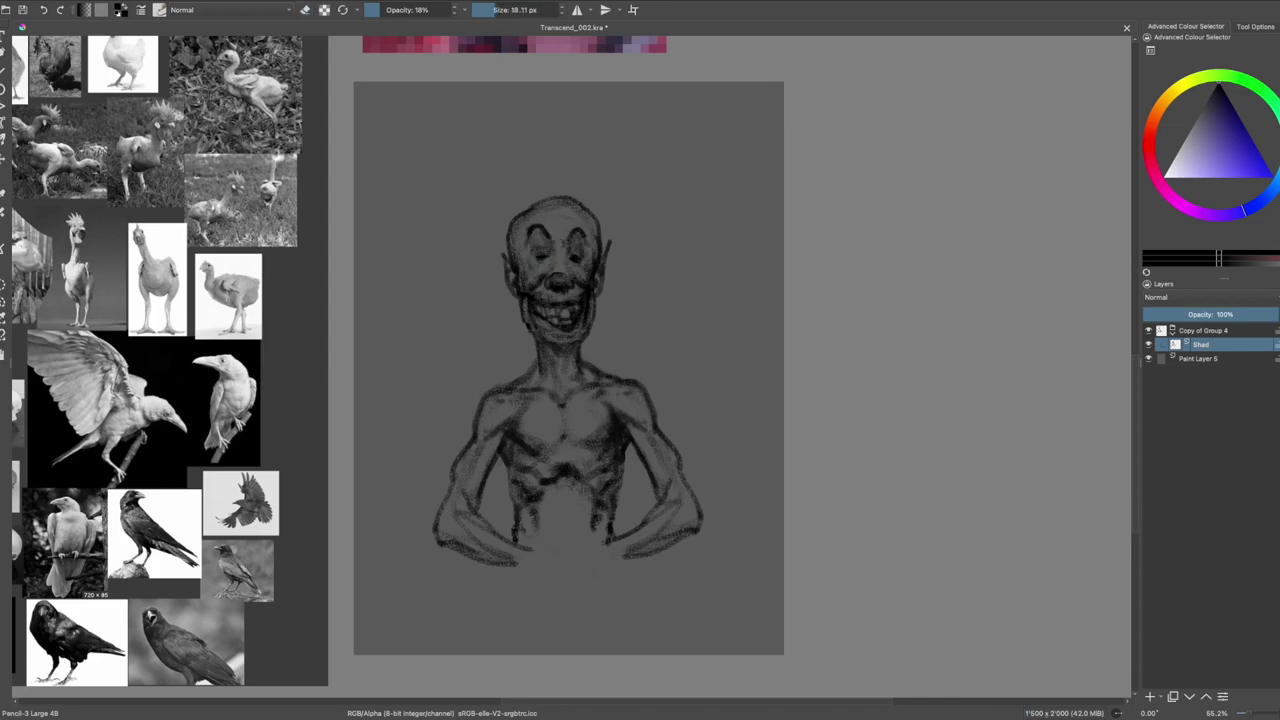
pyautogui.press('e')
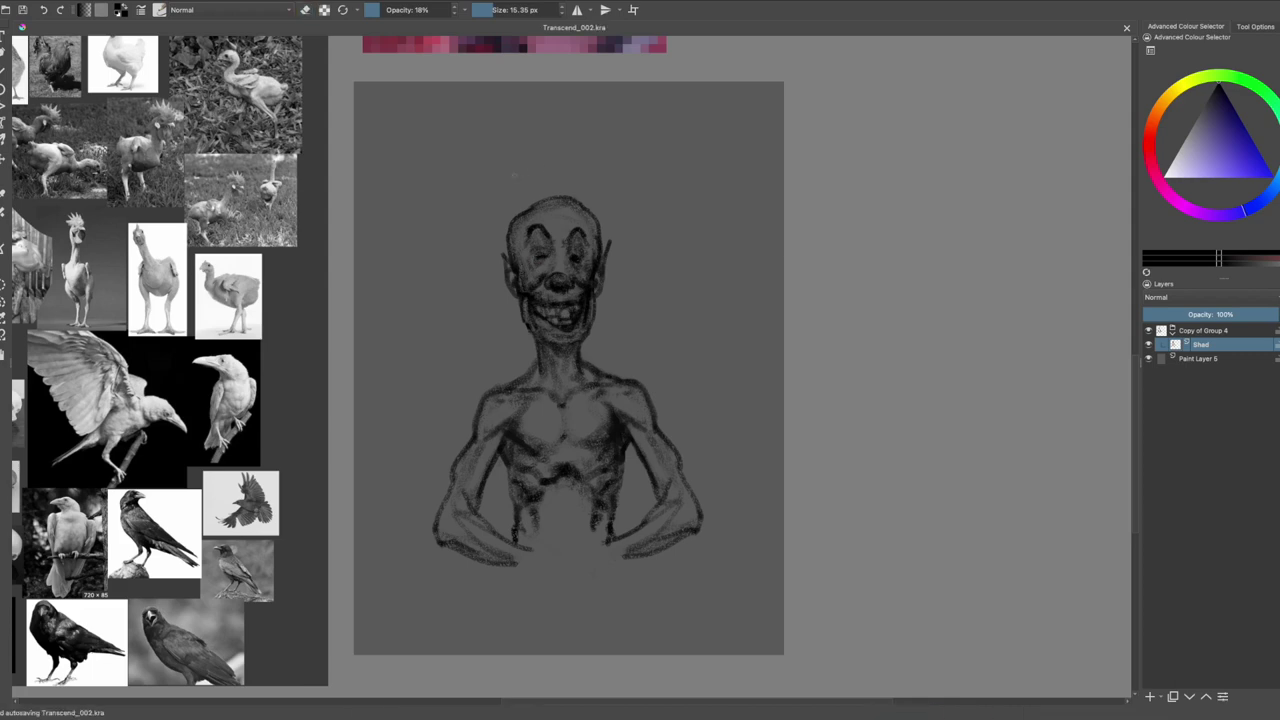
pyautogui.write('Hair')
pyautogui.hotkey('ctrl', 'z')
pyautogui.moveTo(555, 339); pyautogui.dragTo(557, 357)
pyautogui.press('e')
pyautogui.press('[')
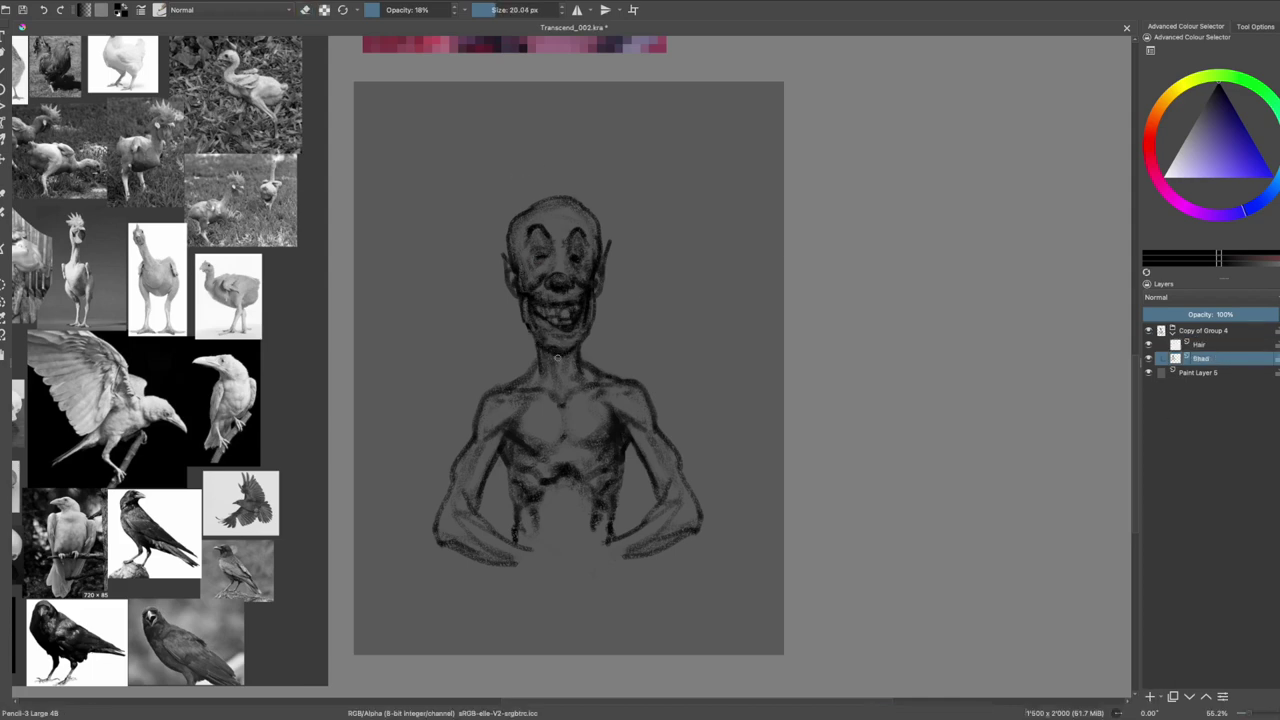
pyautogui.press('e')
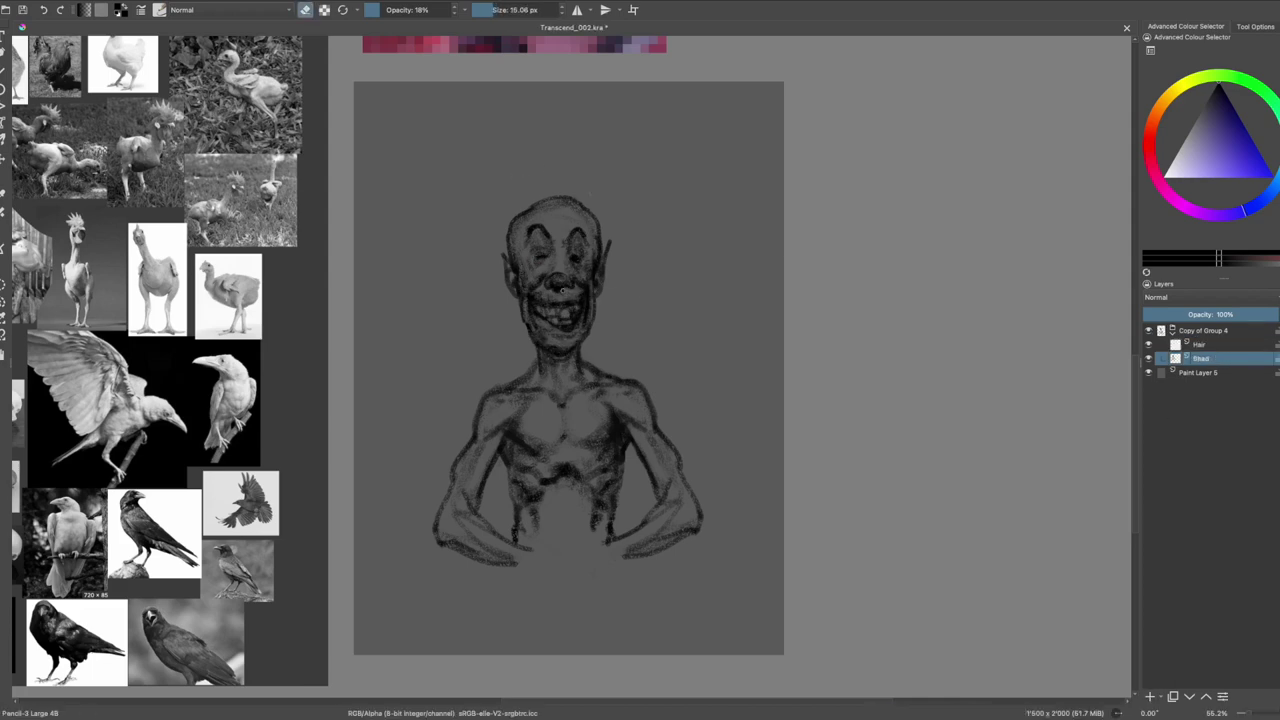
pyautogui.moveTo(564, 302); pyautogui.dragTo(556, 300)
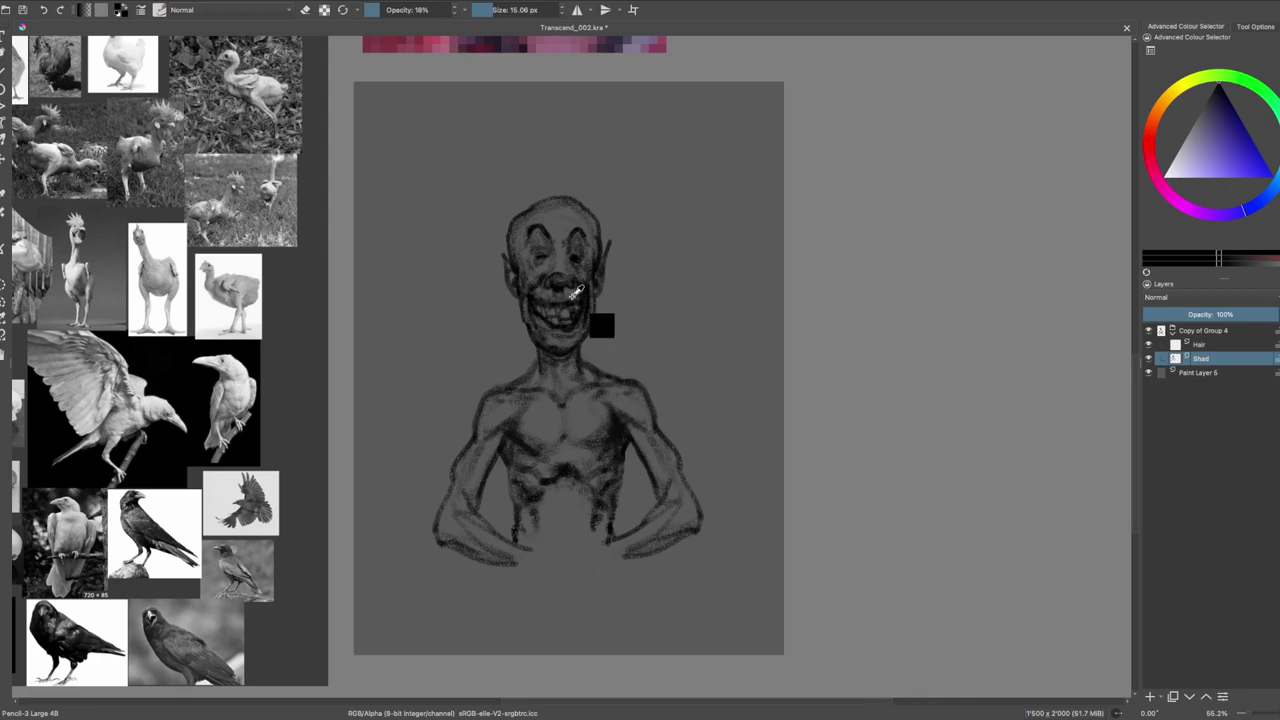
pyautogui.press('[')
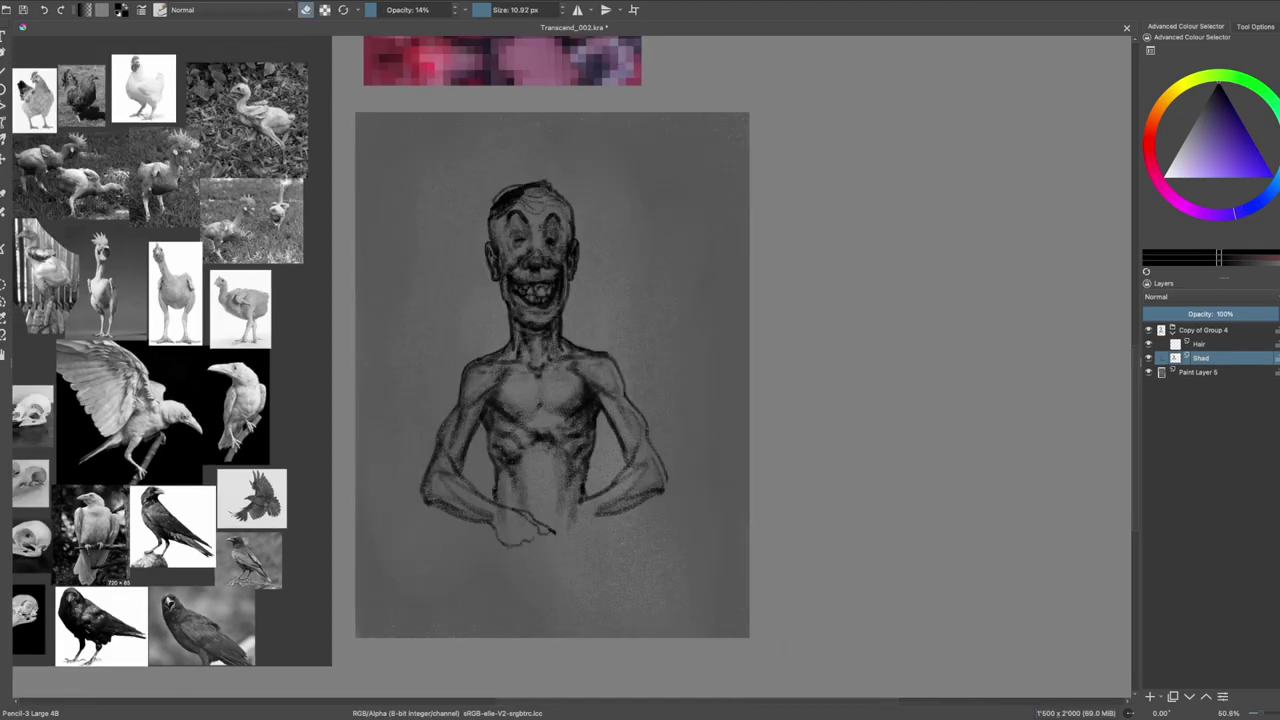
pyautogui.moveTo(505, 515)
pyautogui.mouseDown()
pyautogui.moveTo(540, 565)
pyautogui.moveTo(492, 540)
pyautogui.moveTo(538, 571)
pyautogui.mouseUp()
# - Mirror the view to check proportions and redraw the right arm contour further out
pyautogui.press('m')
pyautogui.press('m')
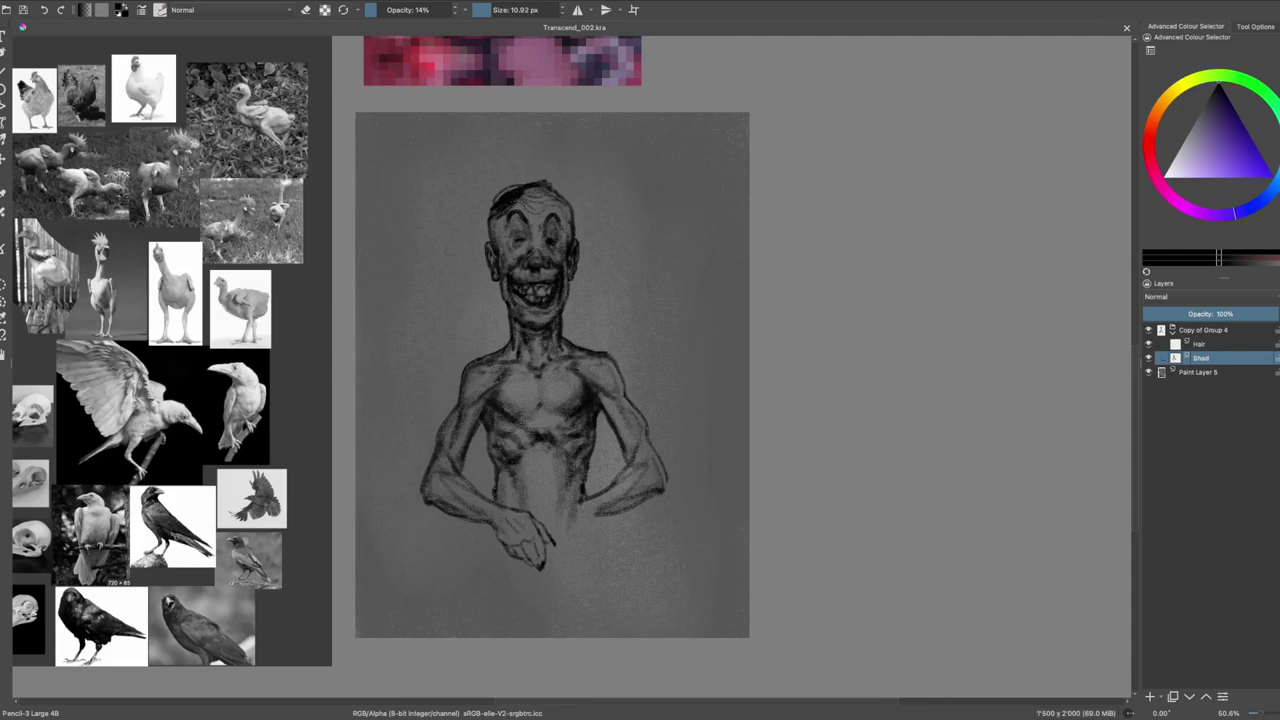
pyautogui.press('e')
pyautogui.moveTo(650, 360); pyautogui.dragTo(668, 490)
pyautogui.press('e')
pyautogui.press('e')
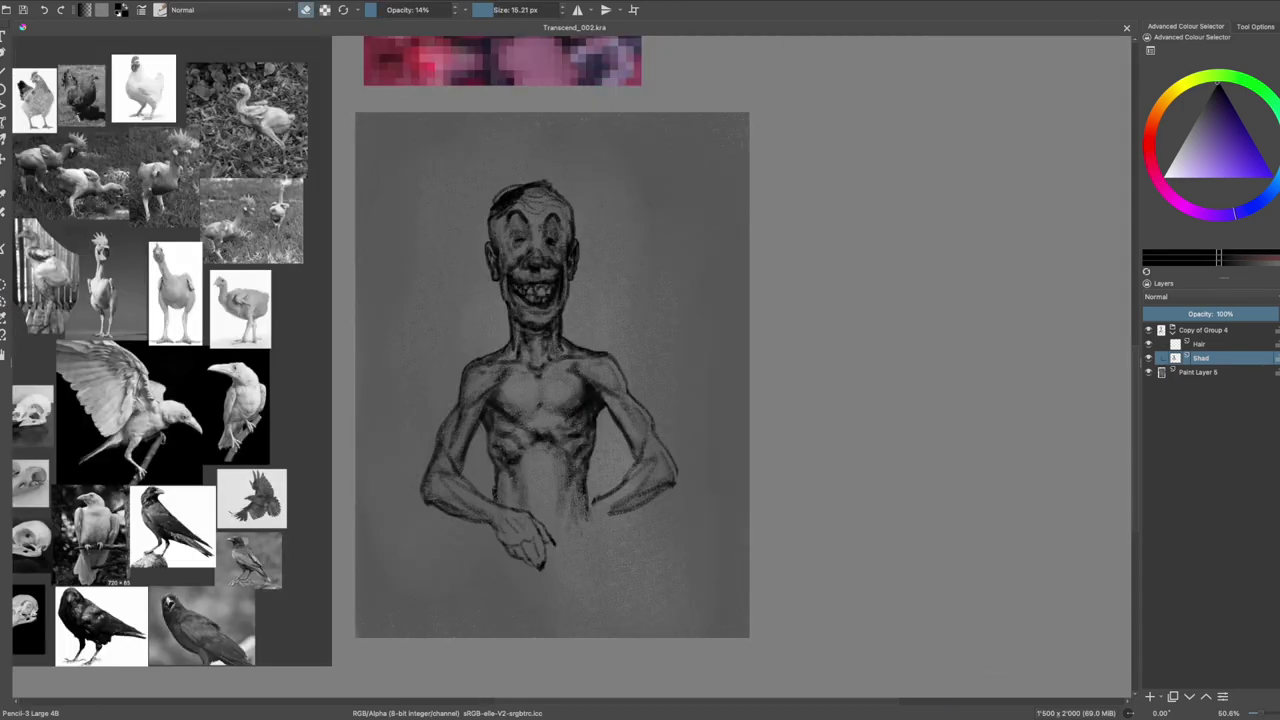
pyautogui.press('e')
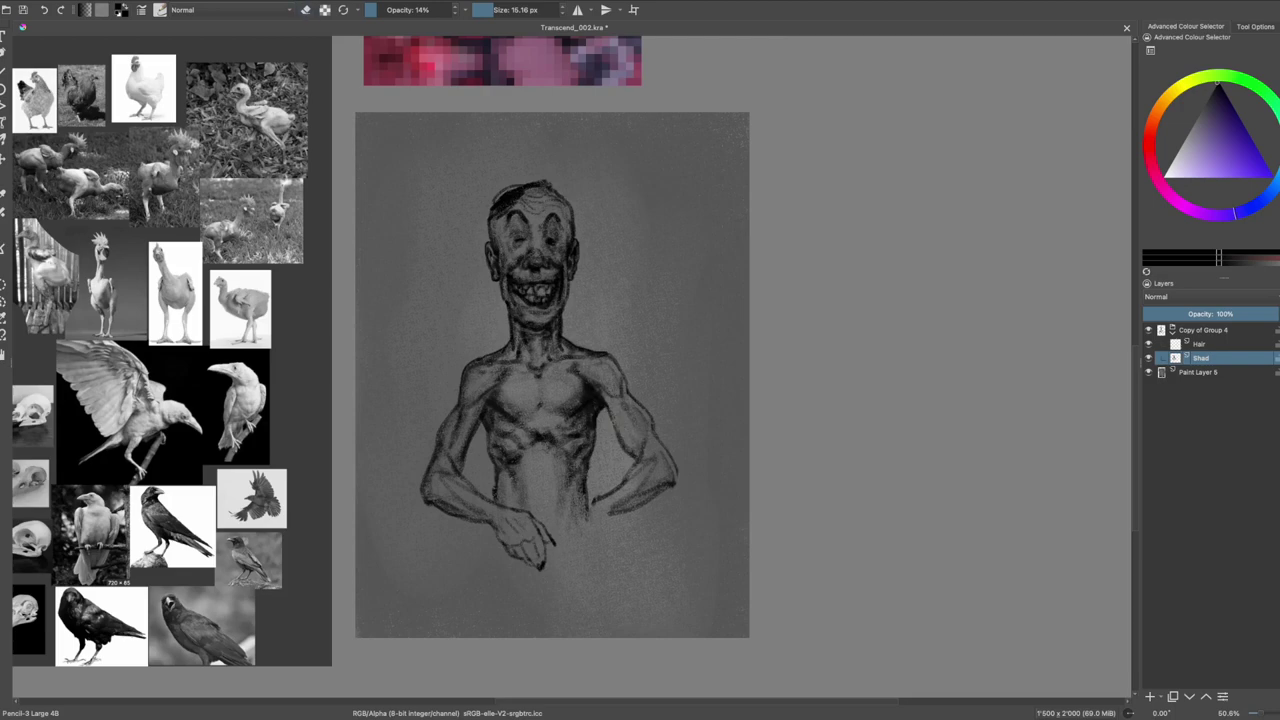
pyautogui.press('e')
# - Block in and shade the lower body and legs below the waist with a wide brush
pyautogui.moveTo(590, 505)
pyautogui.mouseDown()
pyautogui.moveTo(592, 538)
pyautogui.moveTo(524, 580)
pyautogui.mouseUp()
pyautogui.moveTo(590, 530); pyautogui.dragTo(600, 636)
pyautogui.moveTo(496, 535); pyautogui.dragTo(488, 636)
pyautogui.moveTo(548, 588); pyautogui.dragTo(546, 636)
pyautogui.moveTo(580, 540); pyautogui.dragTo(592, 636)
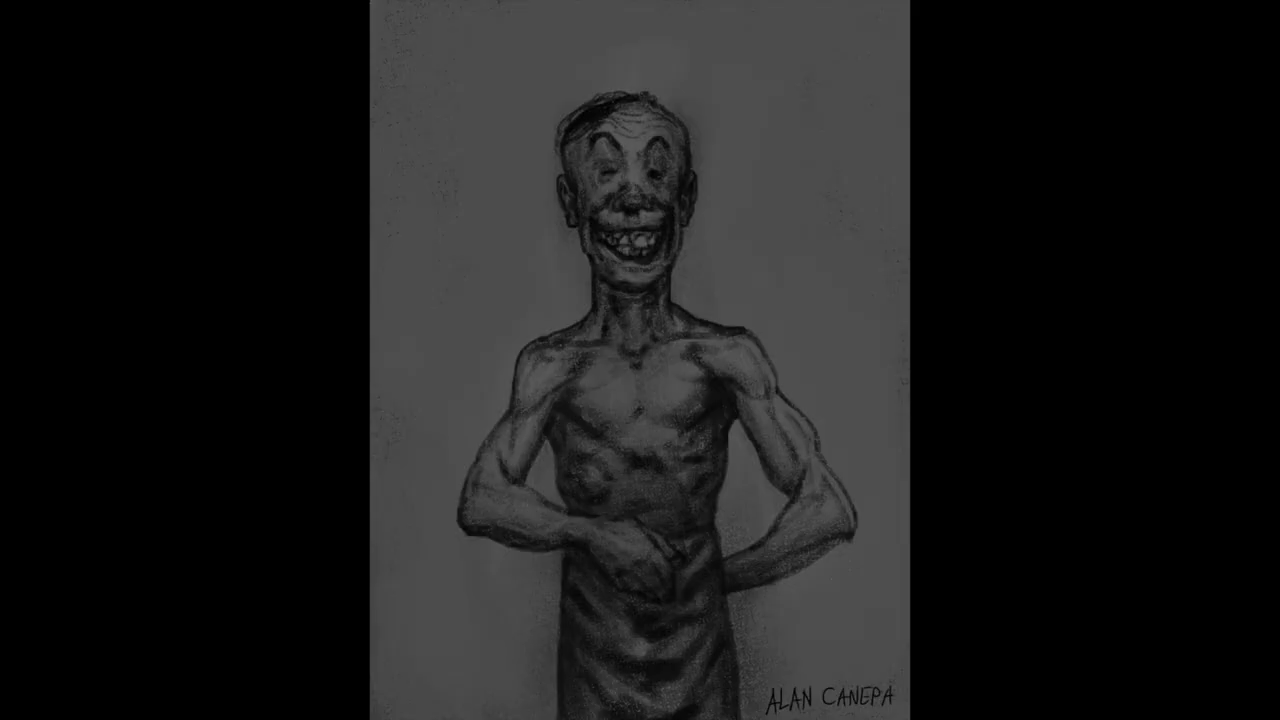